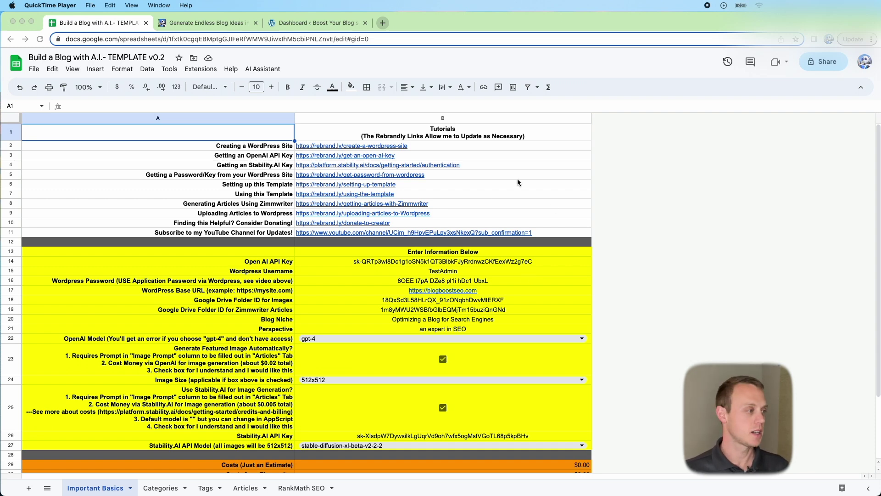
left_click(213, 24)
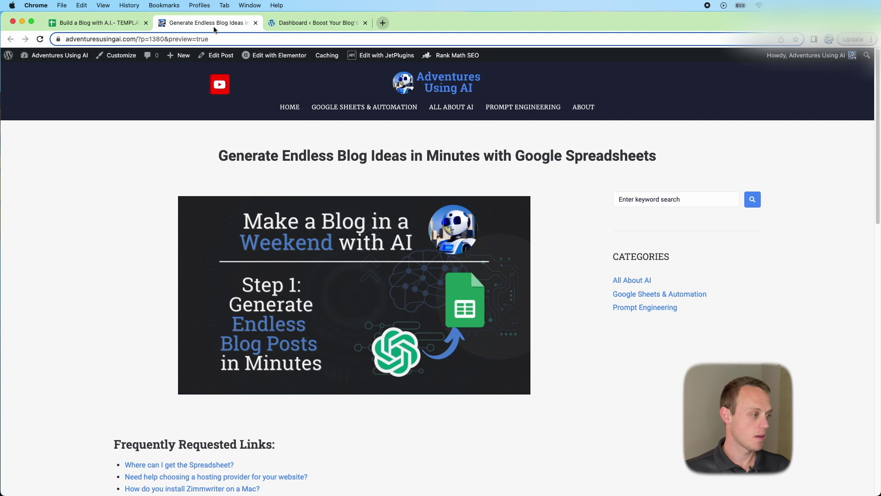
left_click(191, 470)
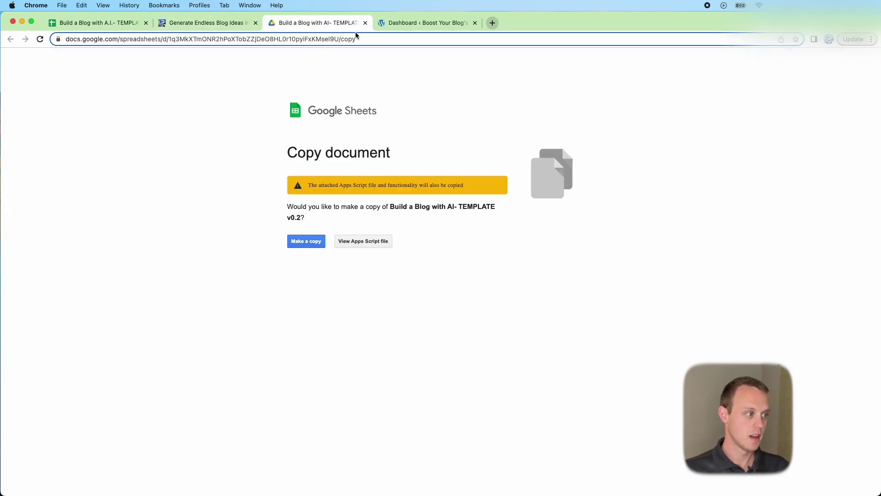
left_click(365, 22)
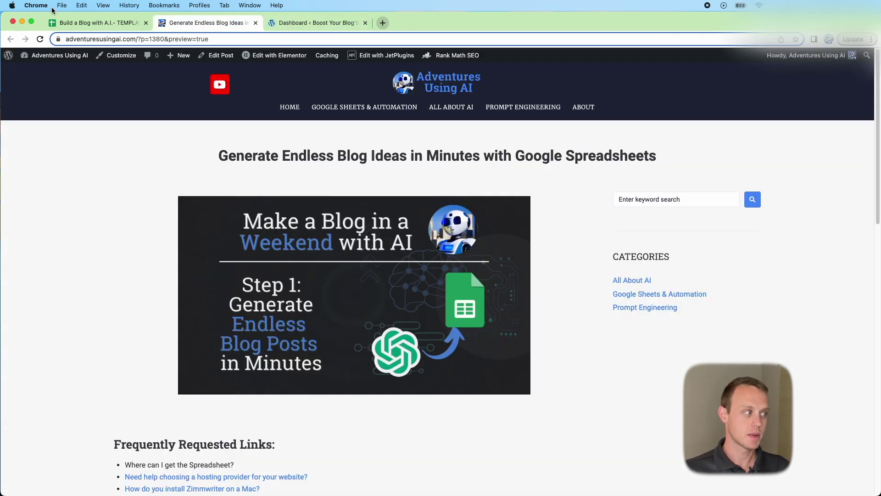
- Return to the blog template and review the OpenAI key, WordPress site and Stability.AI tutorial rows
left_click(69, 22)
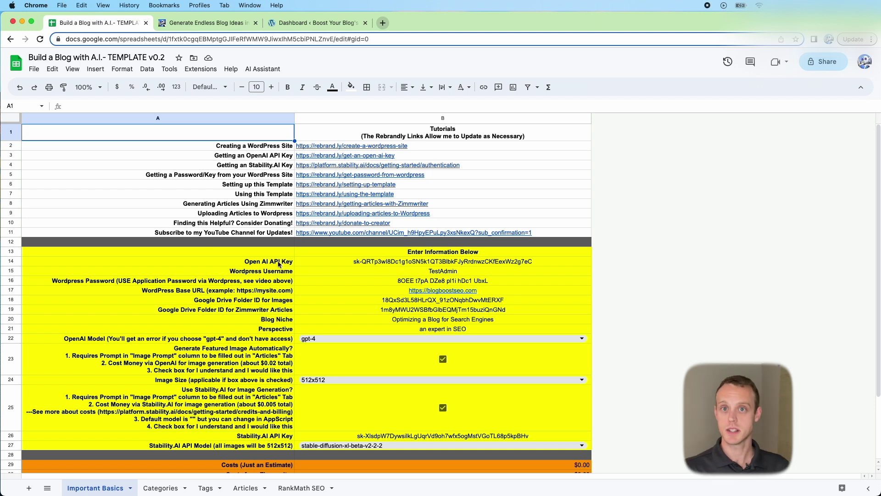
left_click(349, 264)
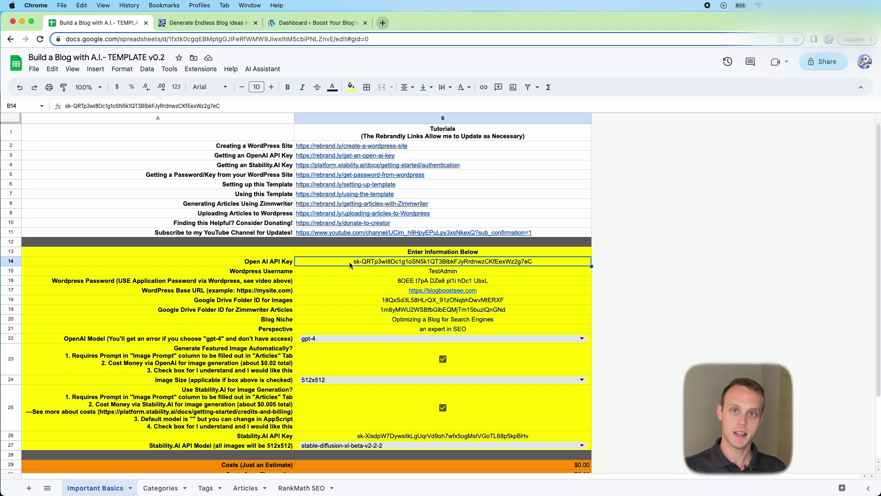
left_click(228, 158)
left_click_drag(228, 159, 317, 159)
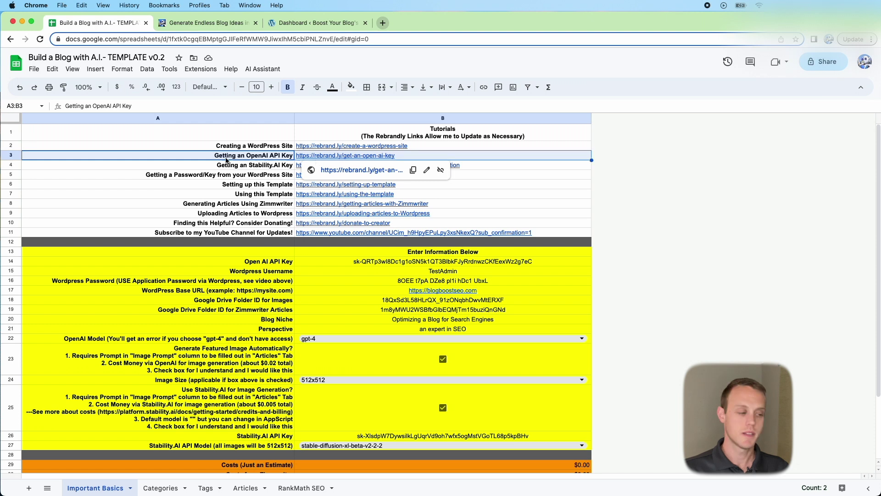
left_click_drag(203, 145, 312, 151)
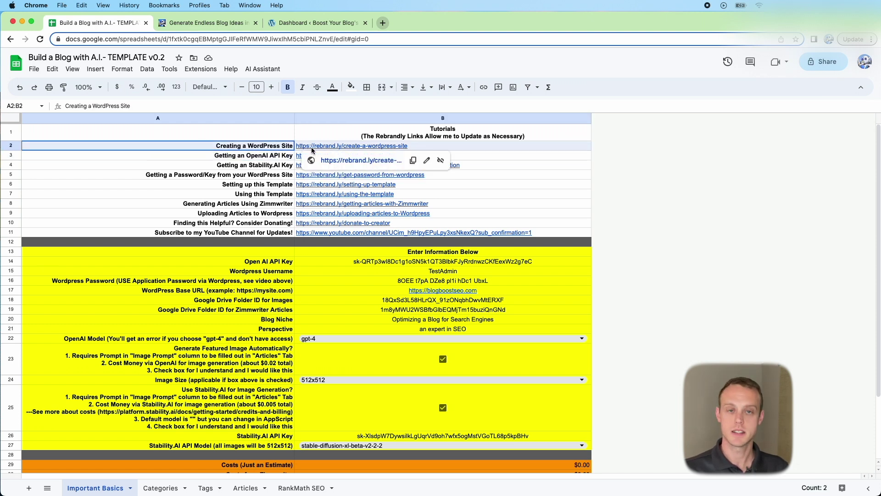
left_click(221, 165)
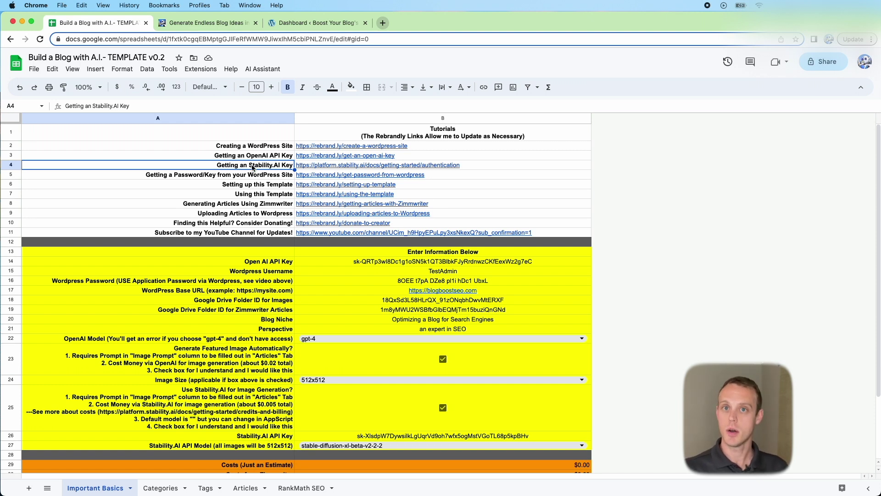
- Check the Stability.AI key in B26, the OpenAI key in B14 and the WordPress username
mouse_move(321, 167)
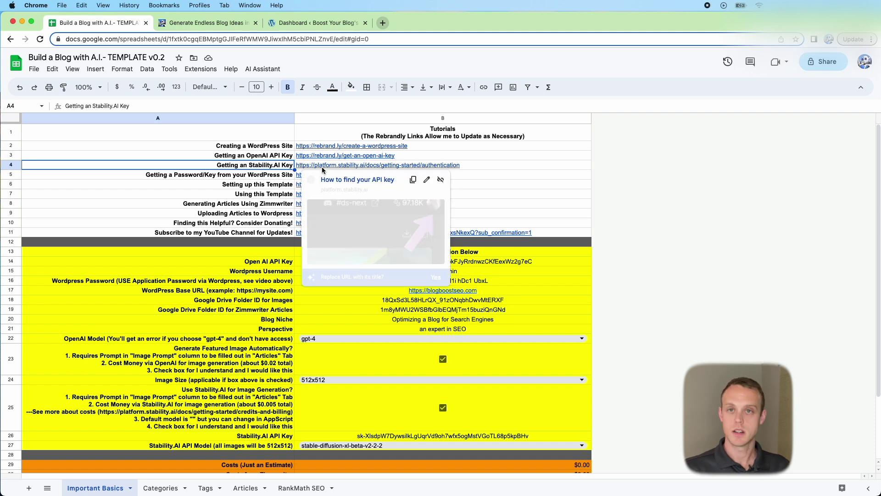
left_click(396, 436)
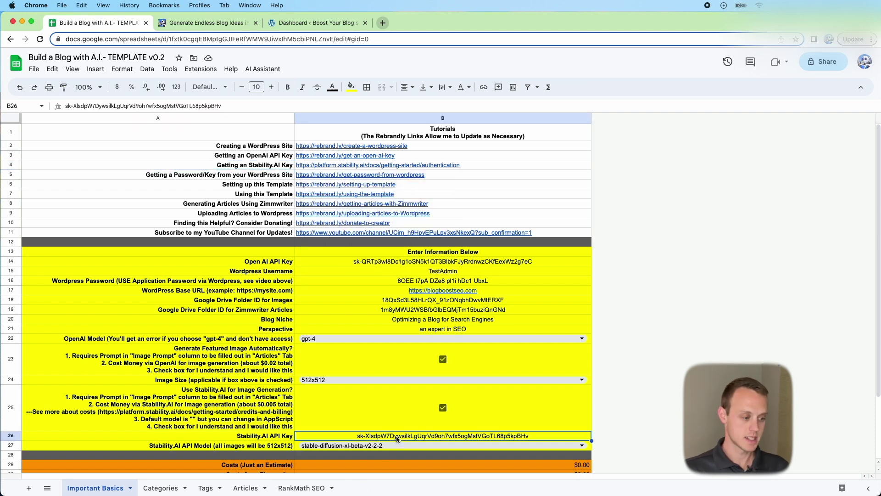
left_click(405, 263)
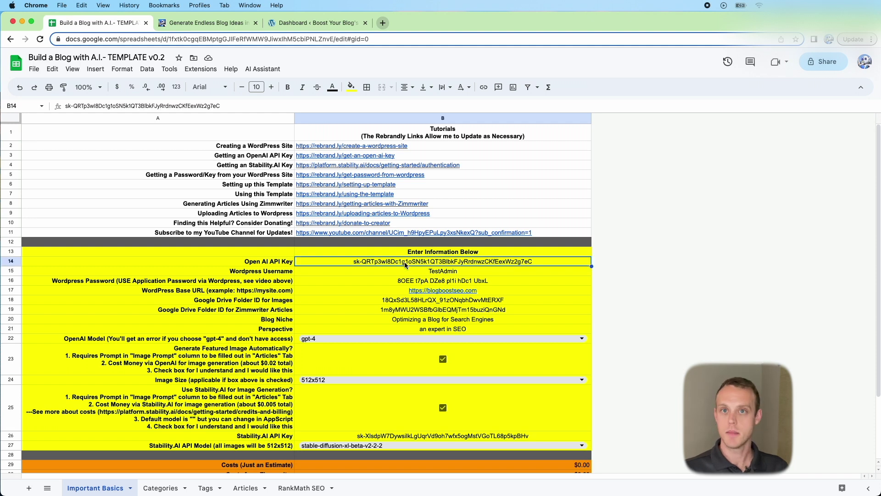
left_click(408, 272)
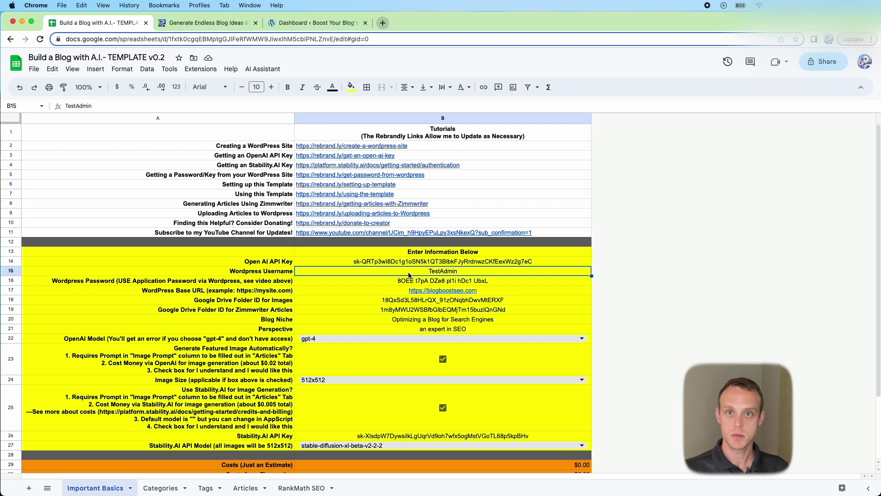
left_click(266, 294)
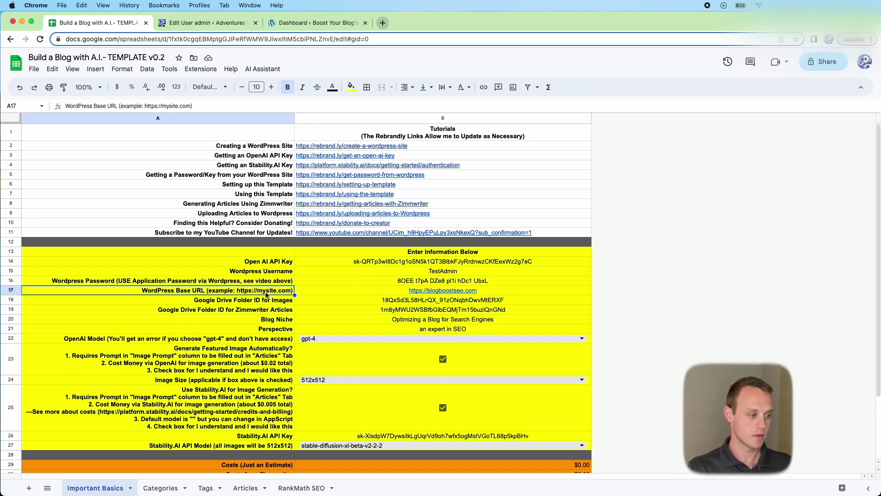
key("Right")
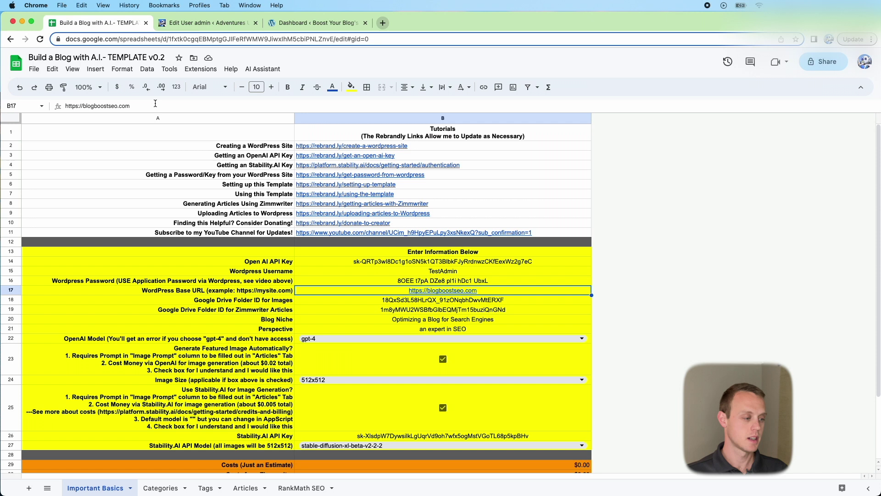
key("Down")
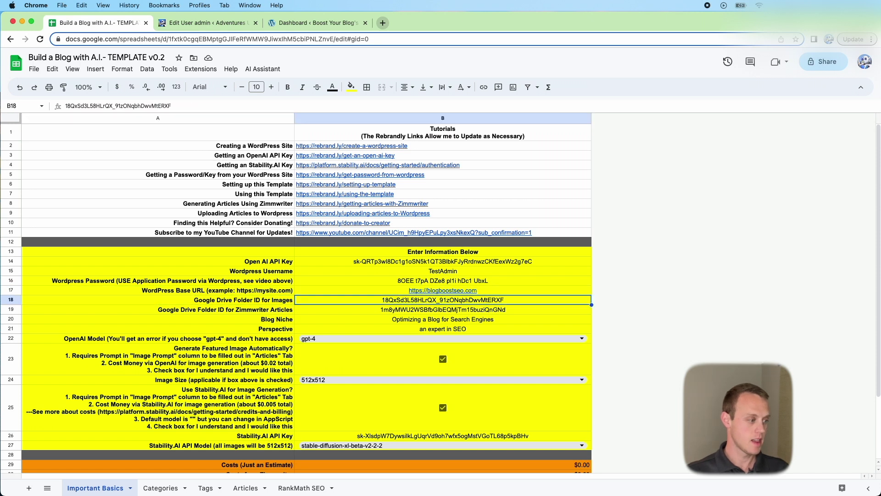
key("Left")
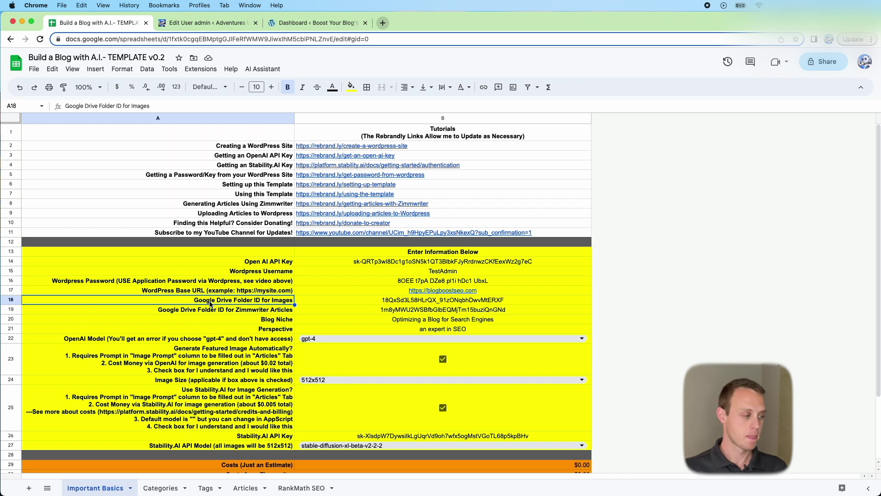
left_click(269, 323)
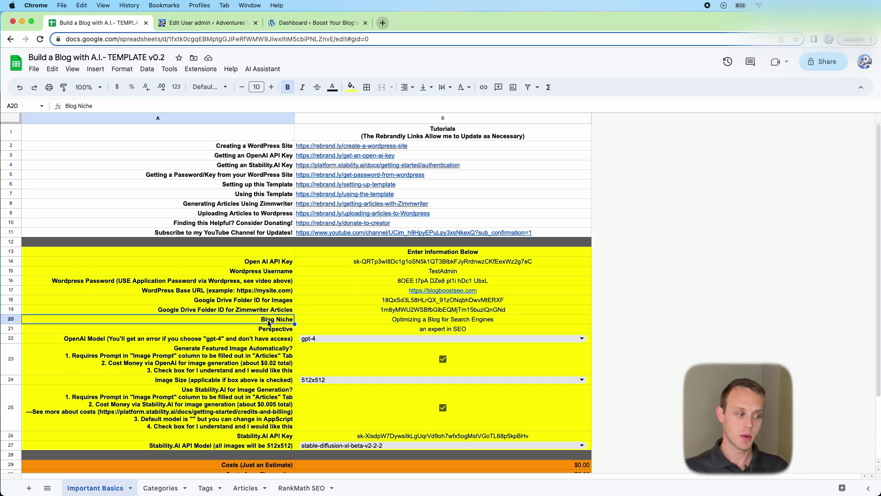
key("Right")
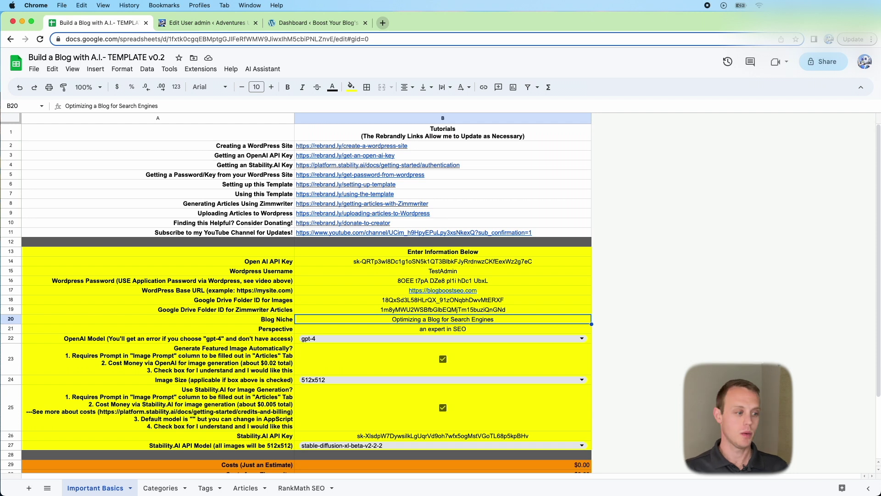
left_click(443, 328)
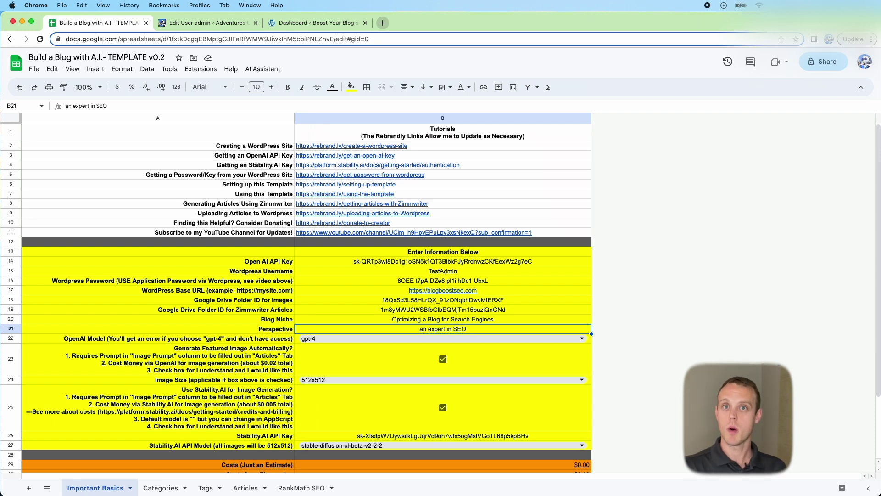
- Change the OpenAI model in B22 from gpt-4 to gpt-3.5-turbo
double_click(337, 340)
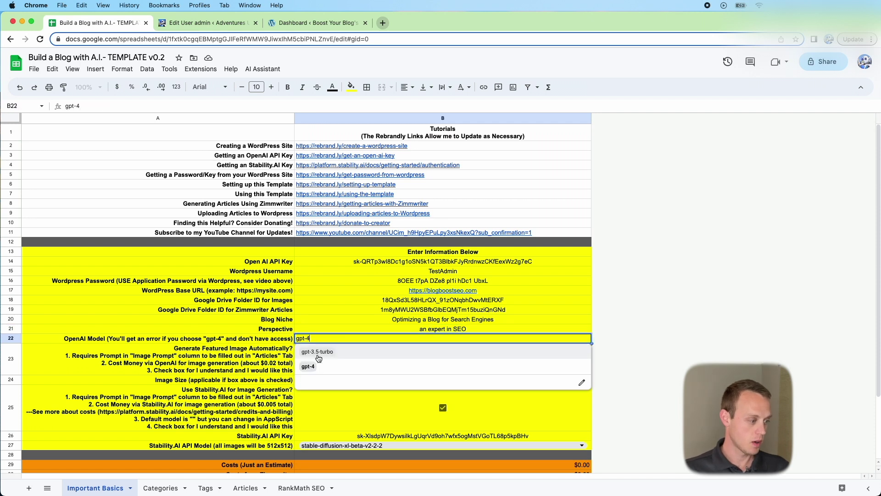
left_click(319, 352)
left_click(261, 338)
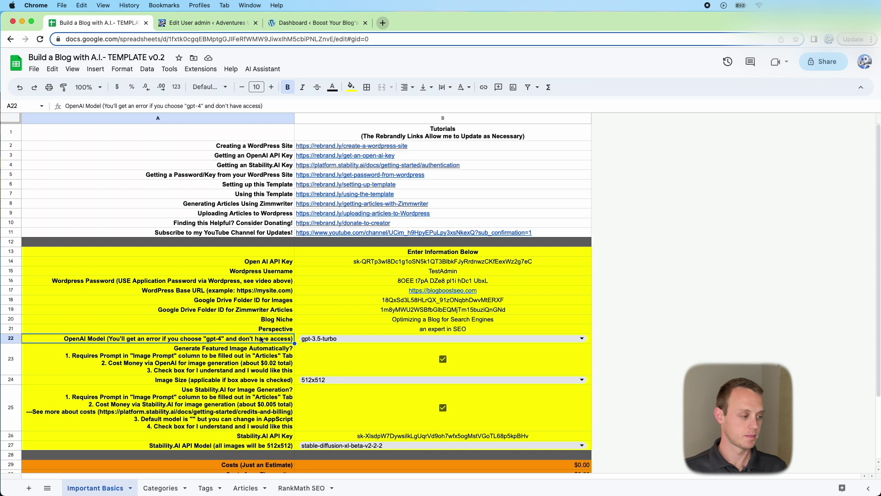
- Review the featured image and Image Size settings, keeping Stability.AI model stable-diffusion-xl-beta-v2-2-2
left_click(212, 356)
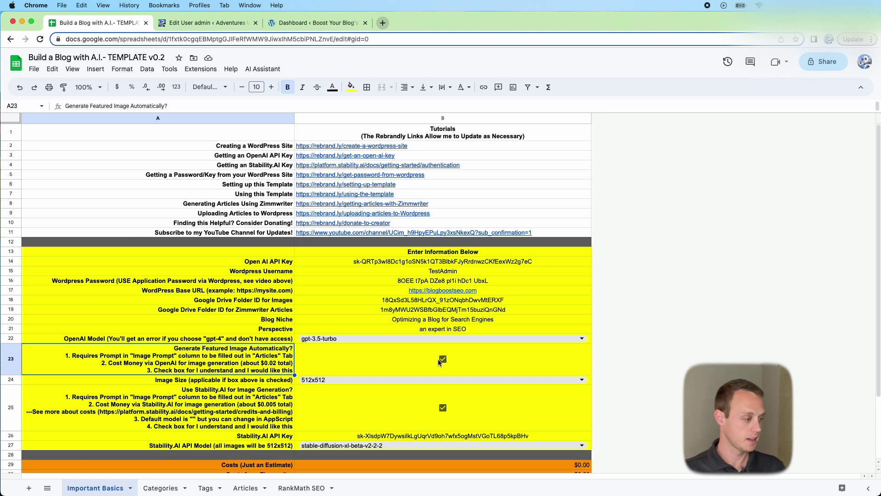
left_click(241, 382)
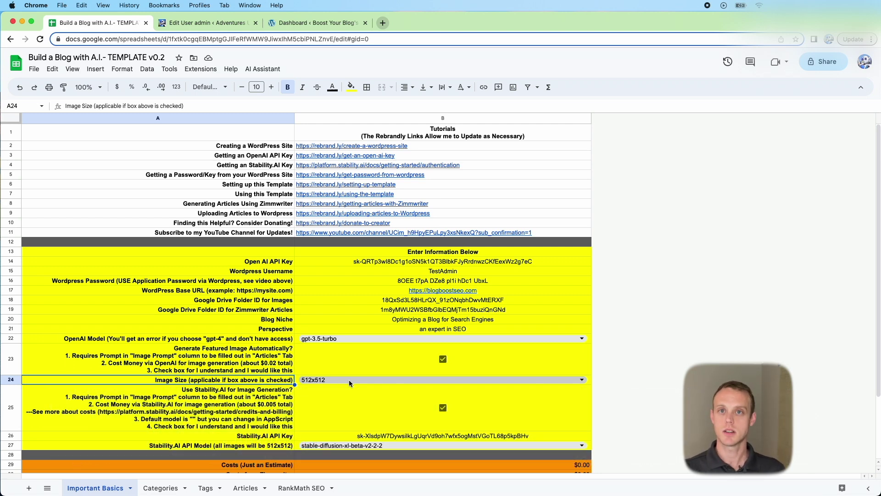
left_click(369, 450)
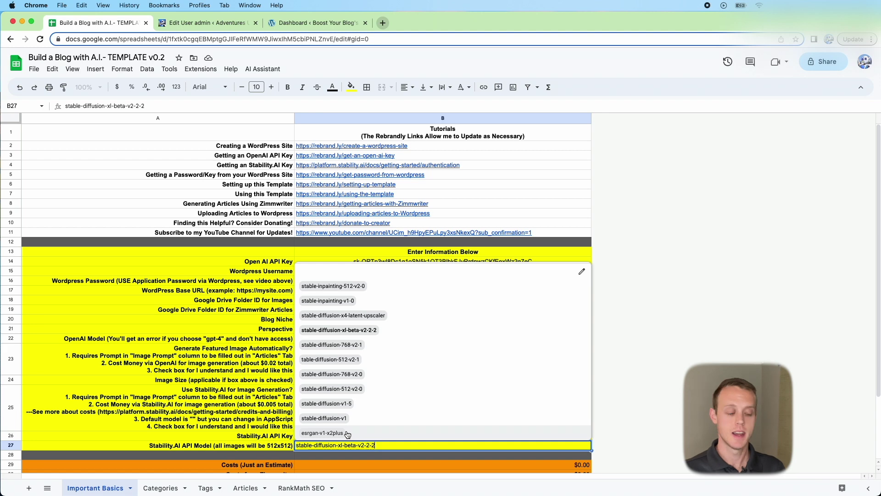
left_click(210, 447)
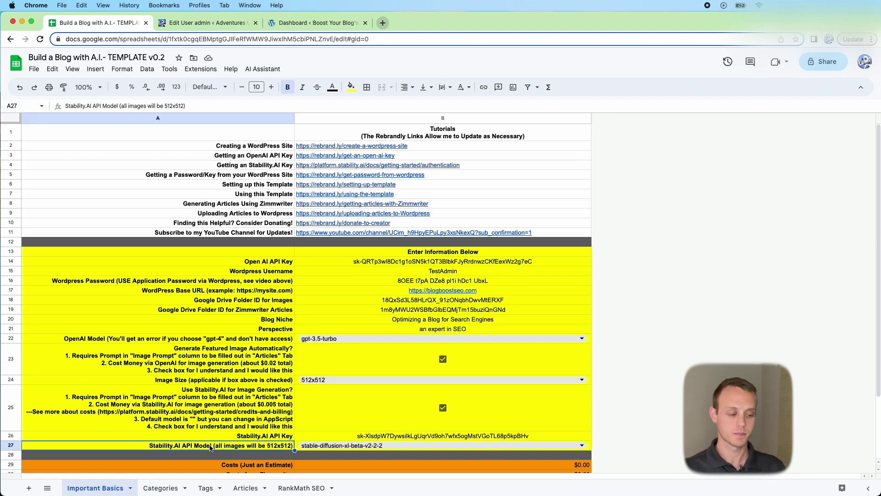
- Review the estimated costs, Zimmwriter costs and total estimated cost values in B29–B31
scroll(210, 447, "down", 2)
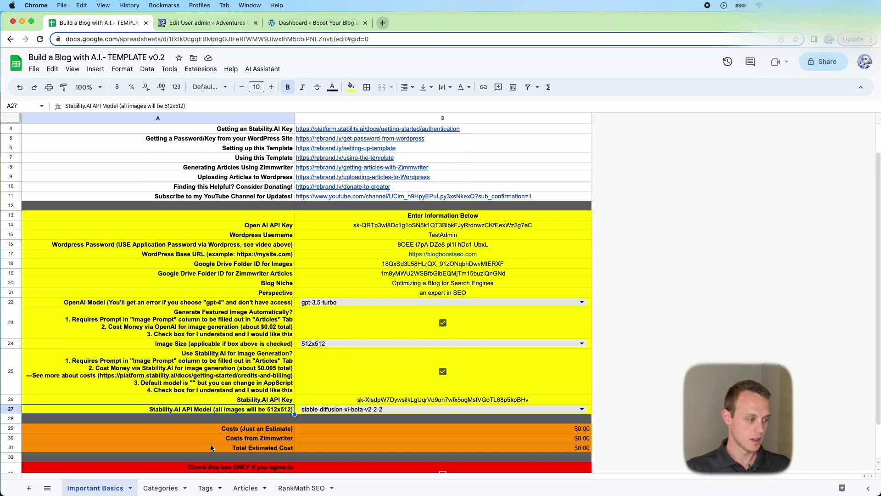
left_click(329, 420)
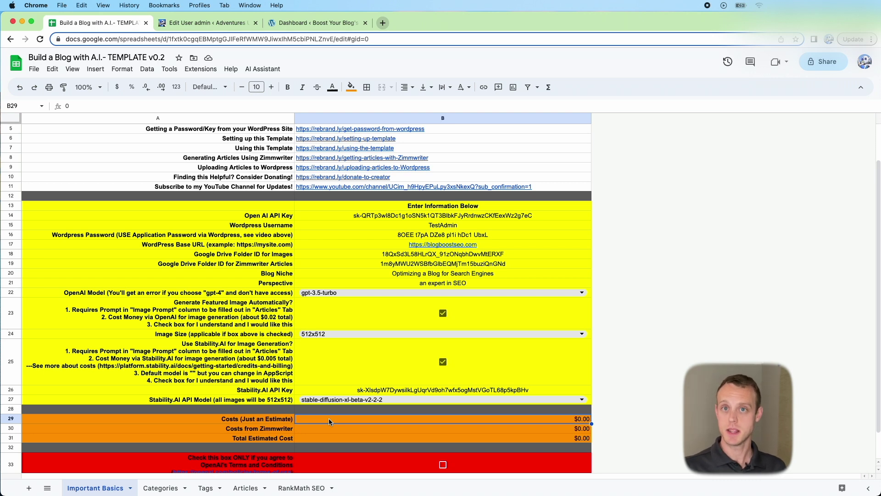
left_click(302, 429)
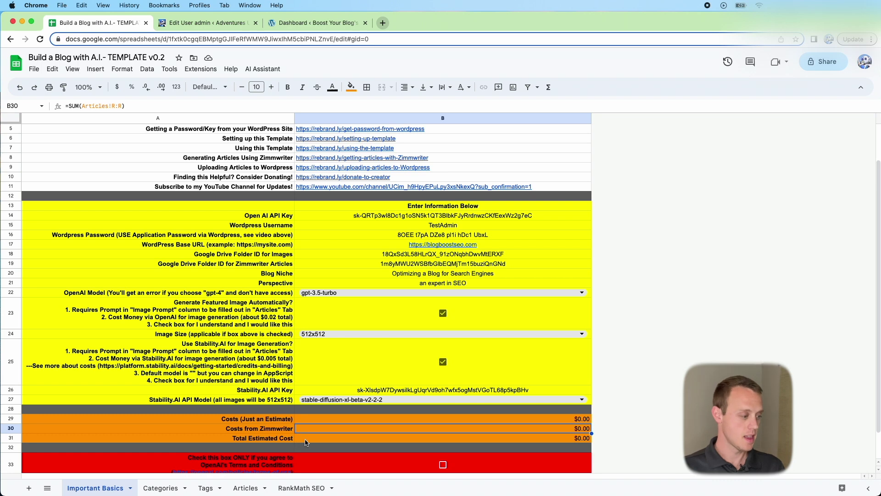
left_click(307, 439)
- Tick the OpenAI terms and tool terms checkboxes and accept the Terms and Conditions
scroll(307, 442, "down", 2)
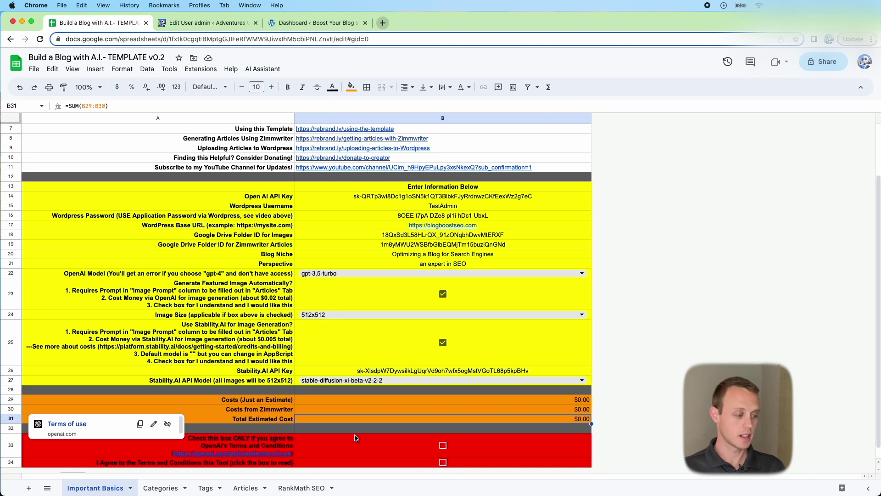
left_click(444, 447)
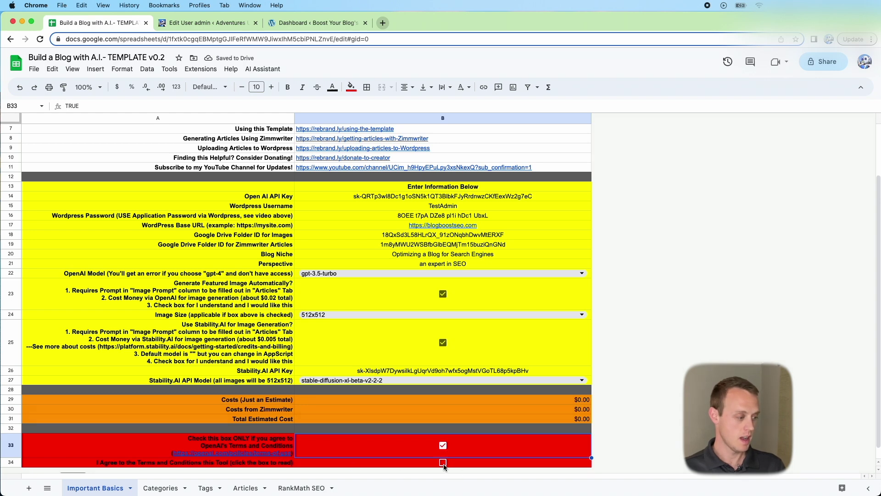
left_click(445, 464)
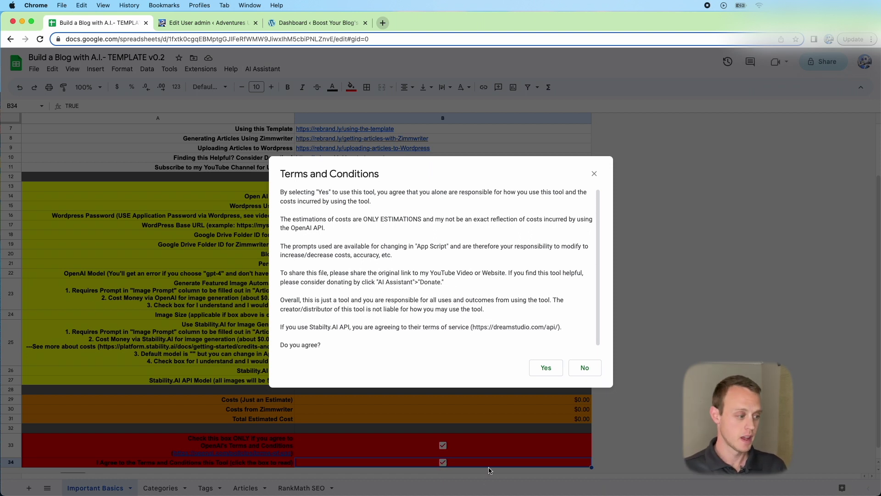
left_click(559, 370)
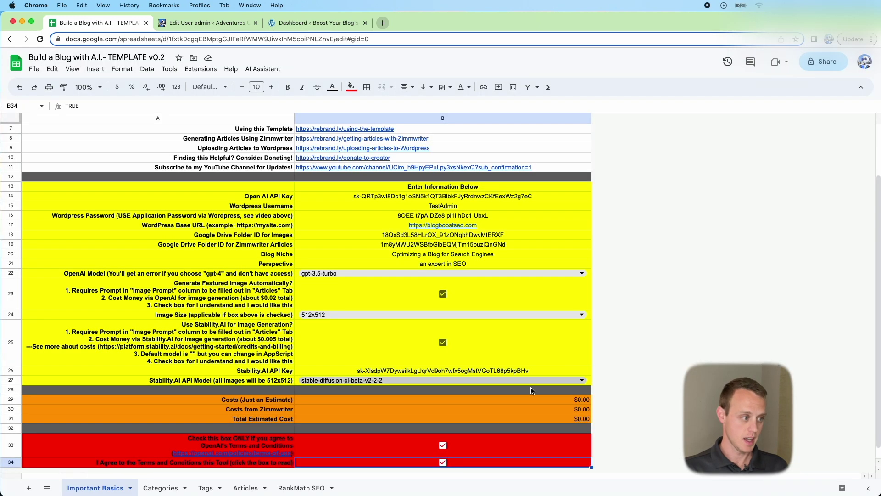
scroll(201, 421, "up", 3)
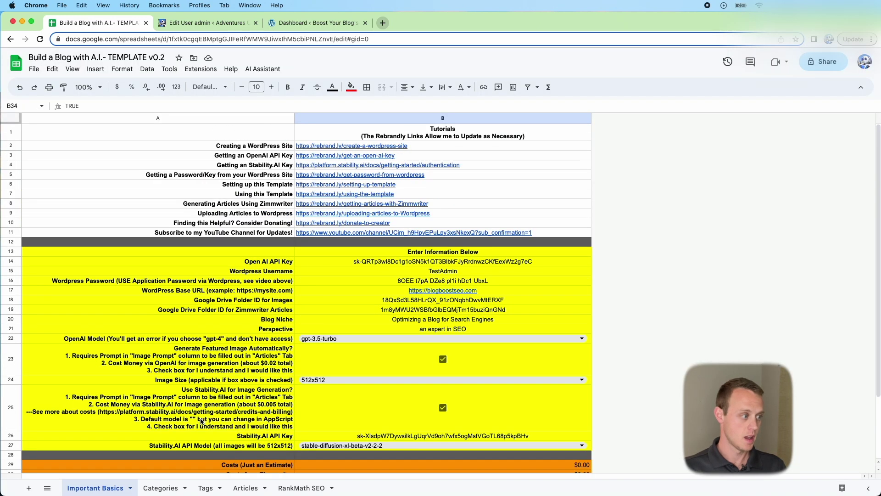
- On the Categories sheet, run AI Assistant's Generate Categories command
left_click(243, 133)
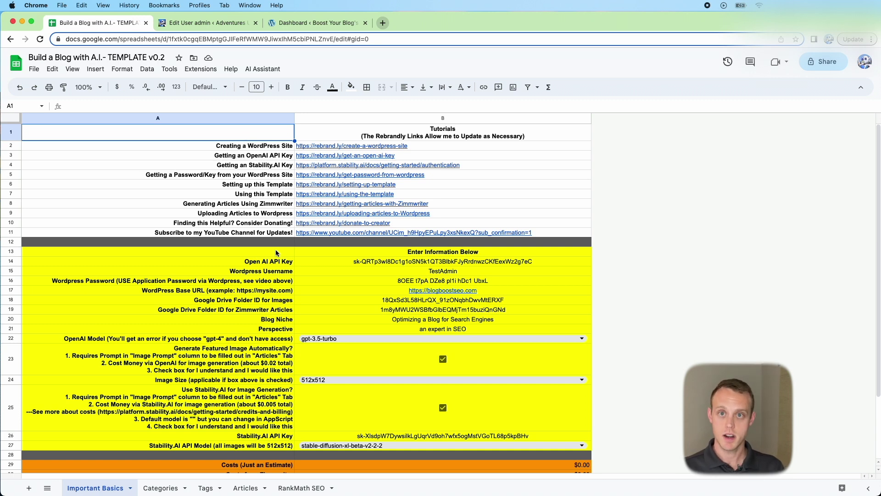
left_click(160, 487)
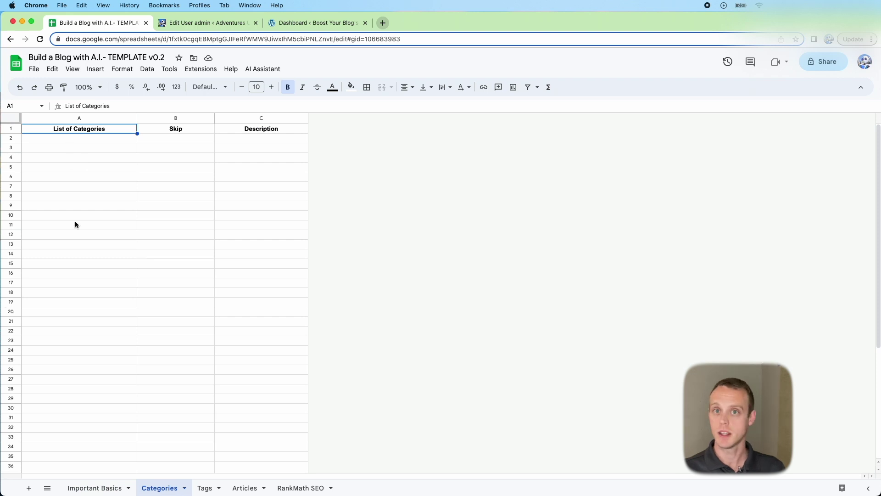
left_click(256, 69)
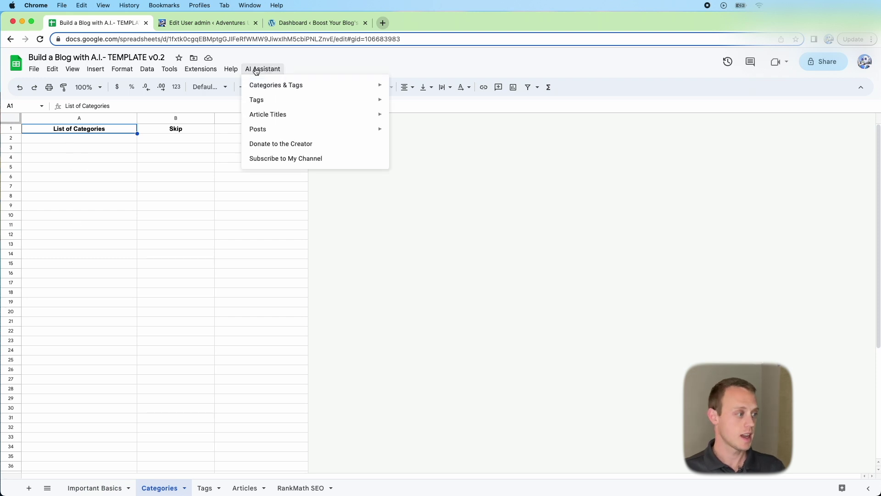
mouse_move(262, 88)
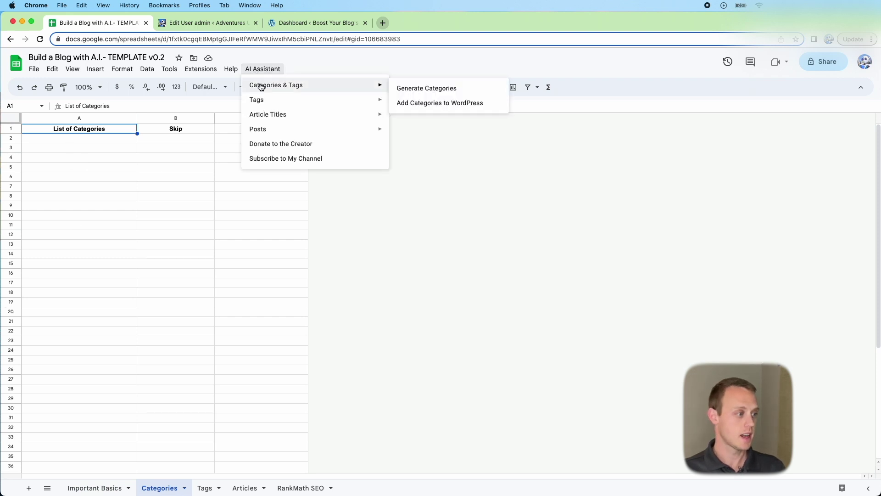
left_click(416, 94)
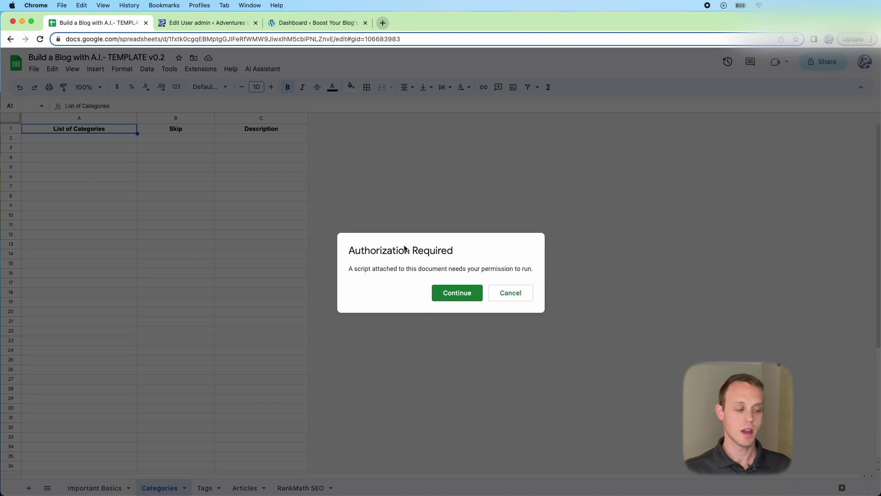
- Authorize the AI Assistant script for the Google account, proceeding past the unverified-app warning and allowing permissions
left_click(454, 294)
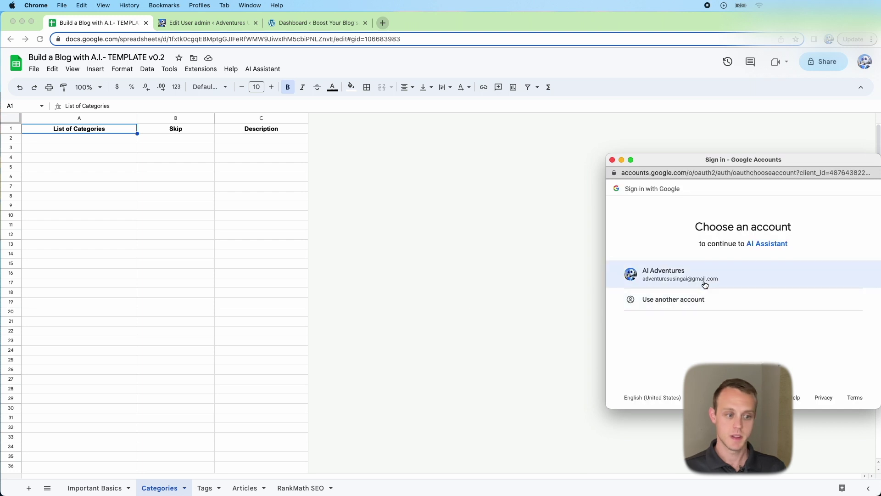
left_click(705, 284)
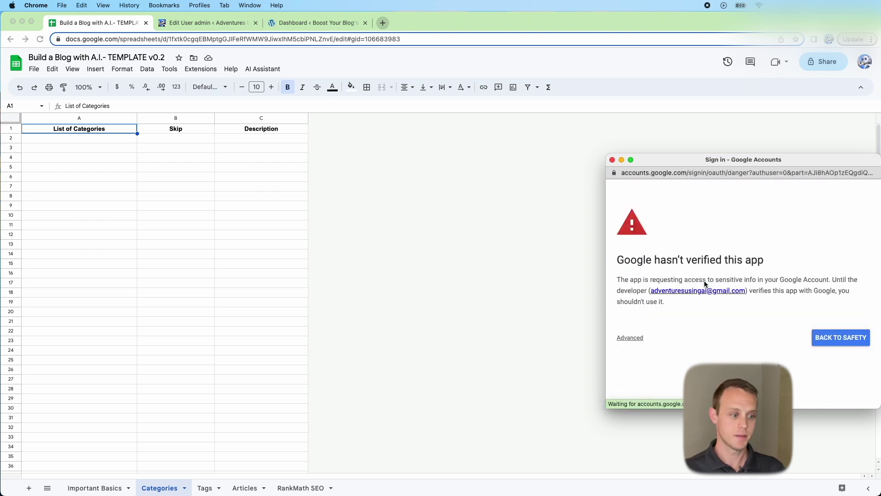
left_click(630, 337)
scroll(651, 373, "down", 1)
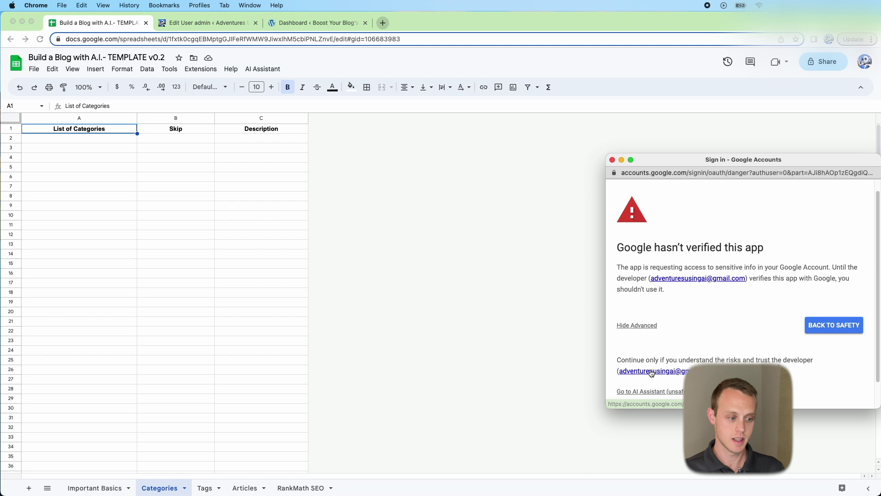
scroll(652, 372, "down", 2)
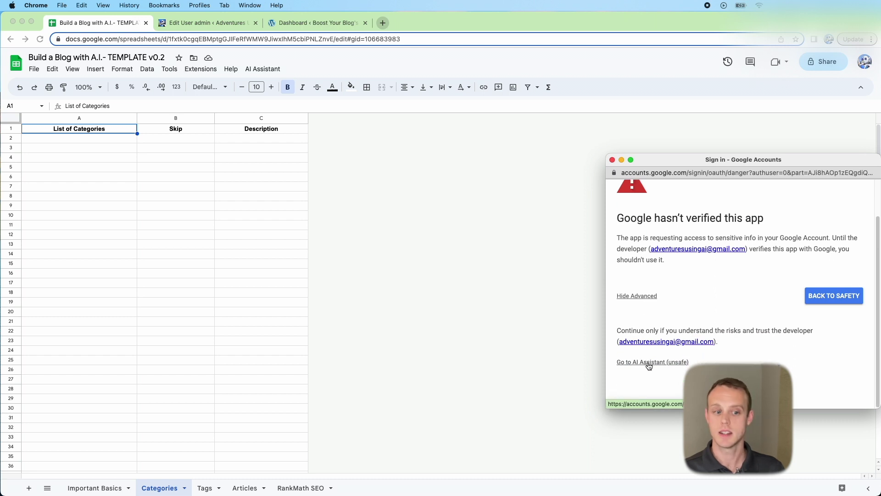
left_click(649, 363)
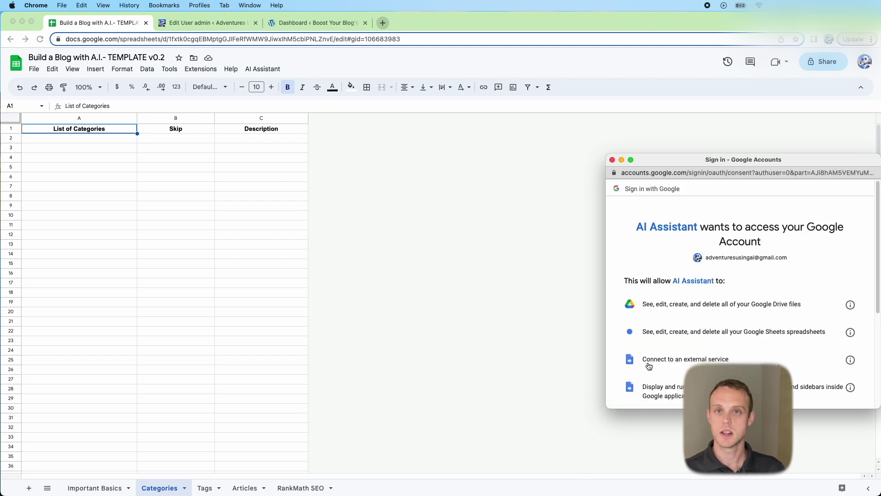
scroll(648, 366, "down", 5)
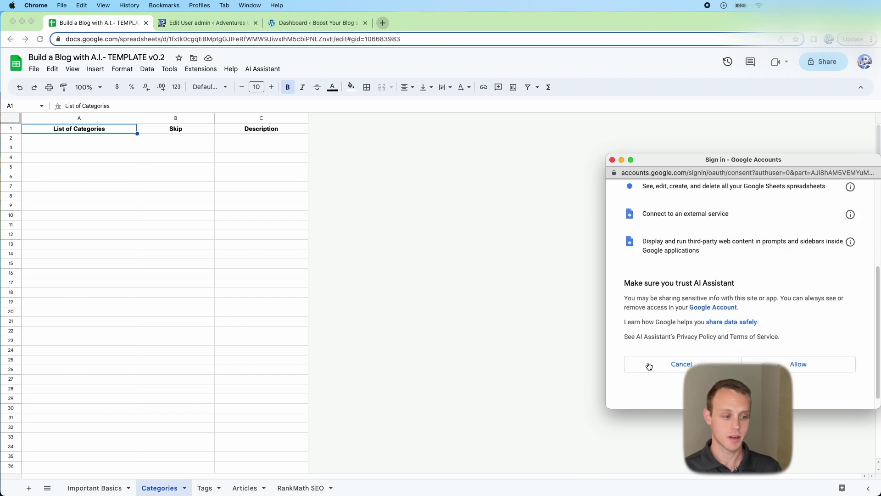
left_click(794, 354)
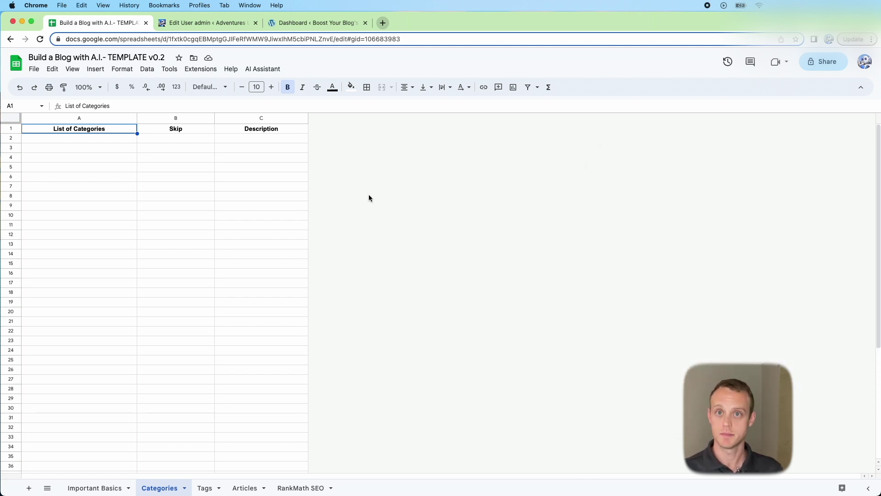
- Rerun Generate Categories to list five categories, SEO Basics through Analytics and Reporting
left_click(262, 68)
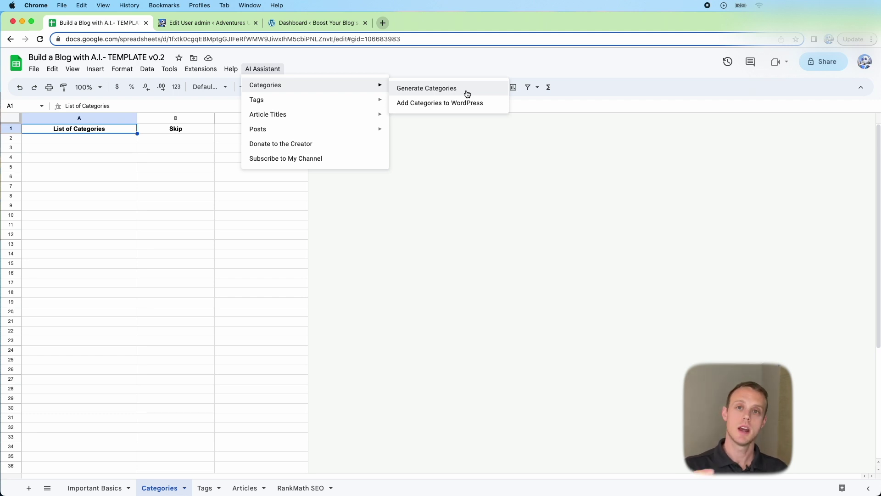
left_click(467, 93)
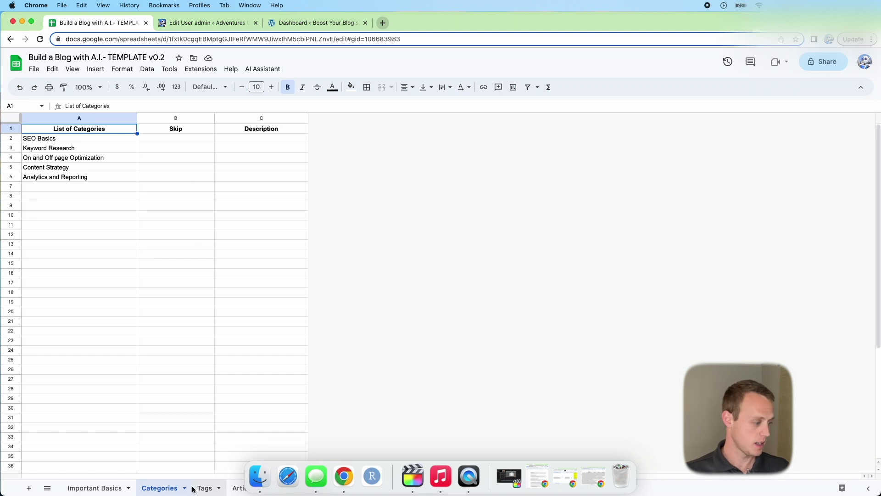
- On the Tags sheet, from A2, run Generate Max Tags to create 25 categorized topics
left_click(203, 487)
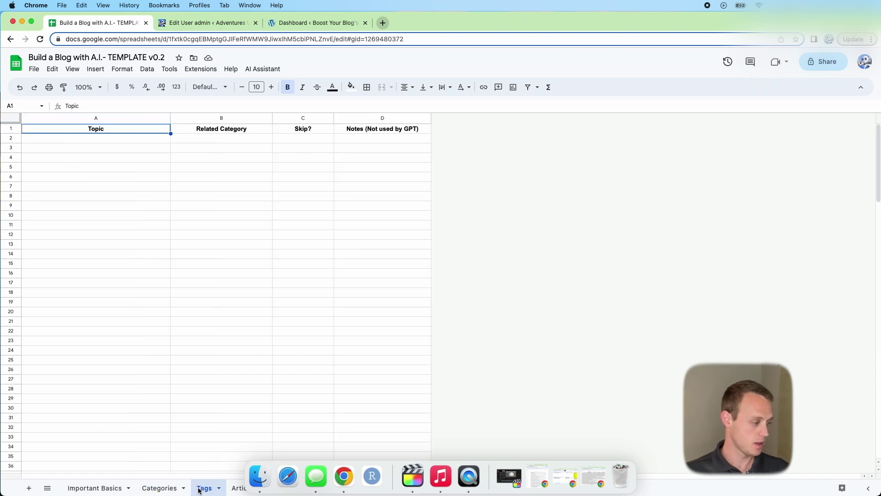
left_click(69, 141)
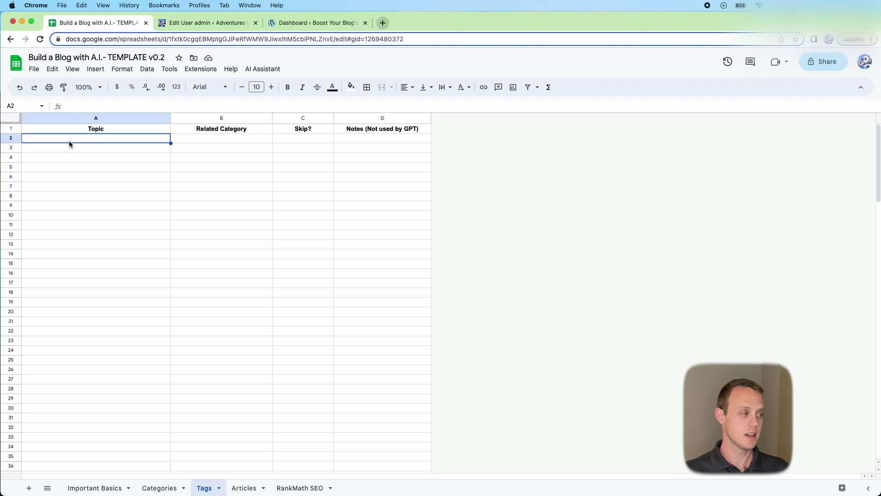
left_click(262, 69)
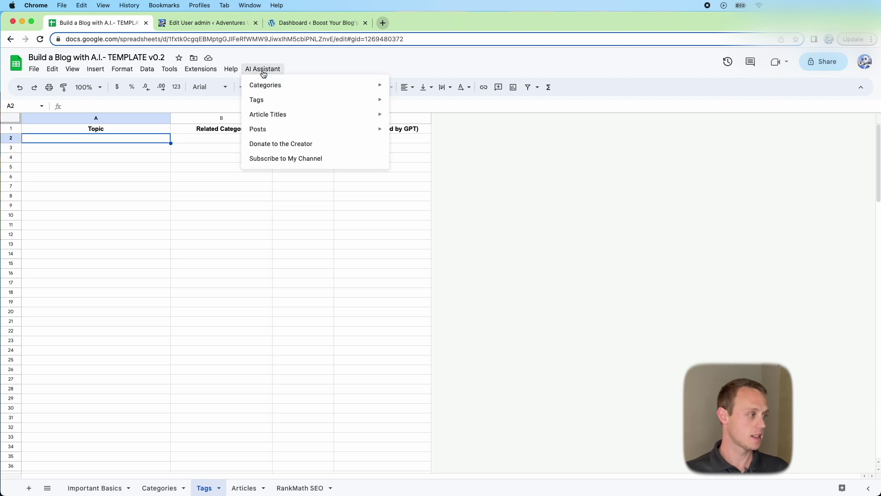
mouse_move(281, 99)
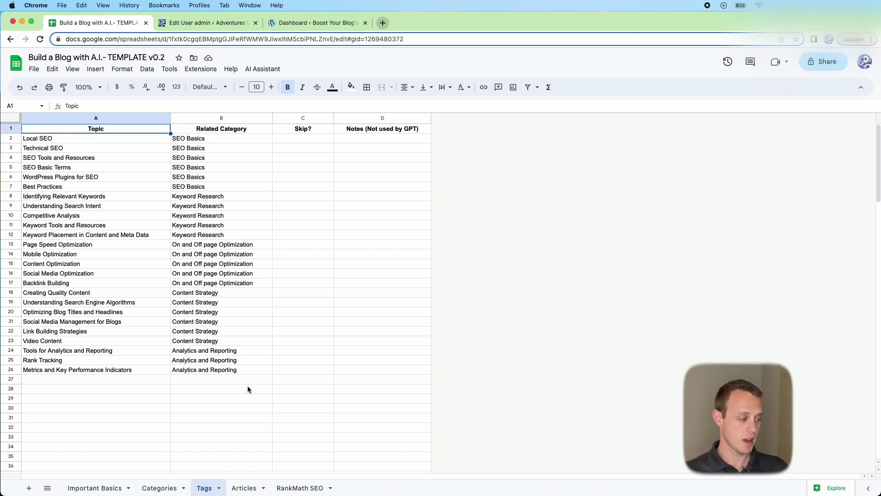
- Review the generated topics and categories in A2:B26 of the Tags sheet
left_click(247, 488)
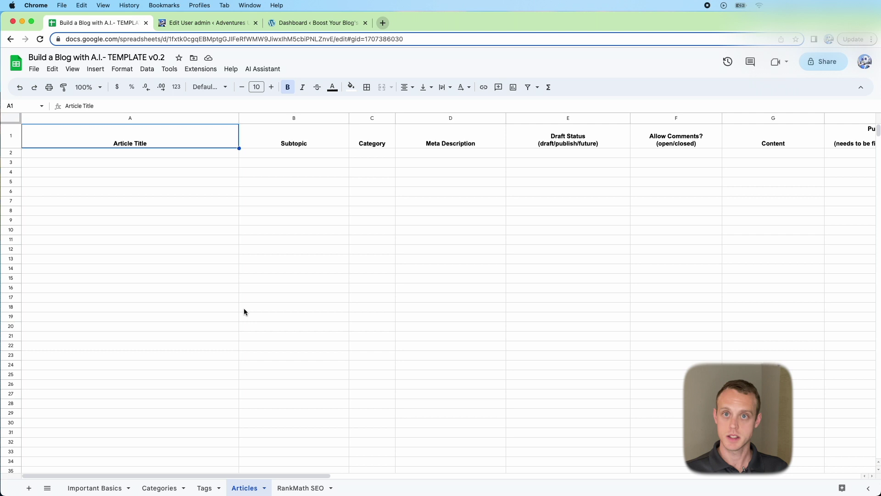
left_click(204, 487)
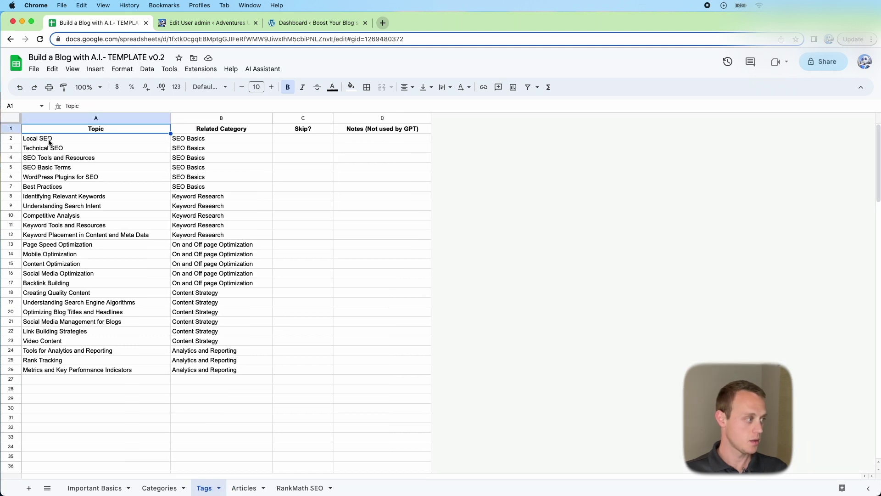
left_click(49, 140)
left_click_drag(49, 142, 195, 370)
left_click(157, 321)
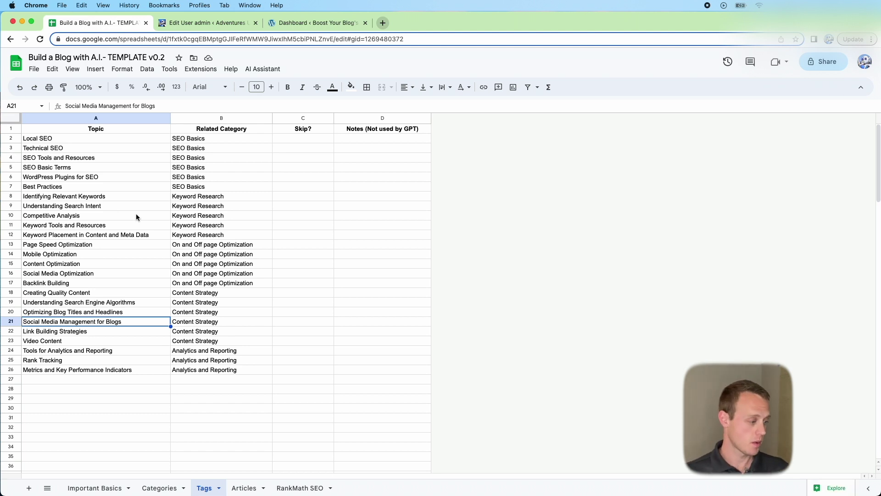
- On the empty Articles sheet, bring up AI Assistant's Article Titles options
left_click(245, 487)
left_click(262, 69)
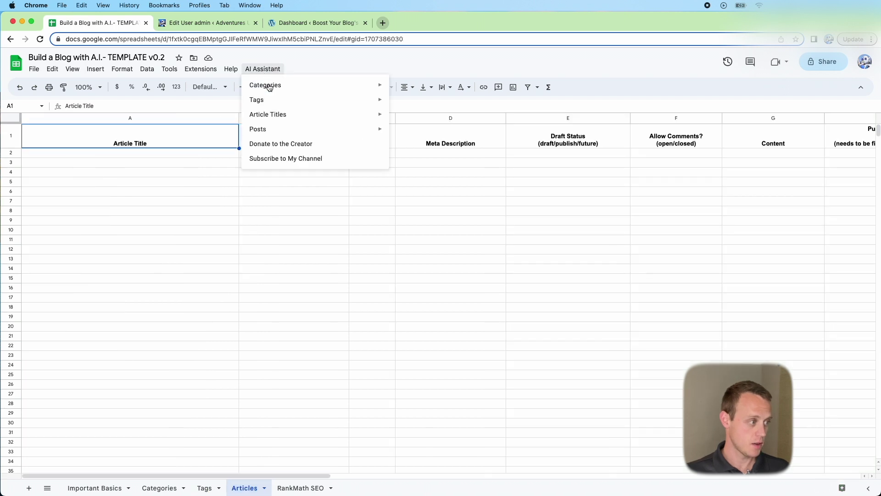
mouse_move(279, 105)
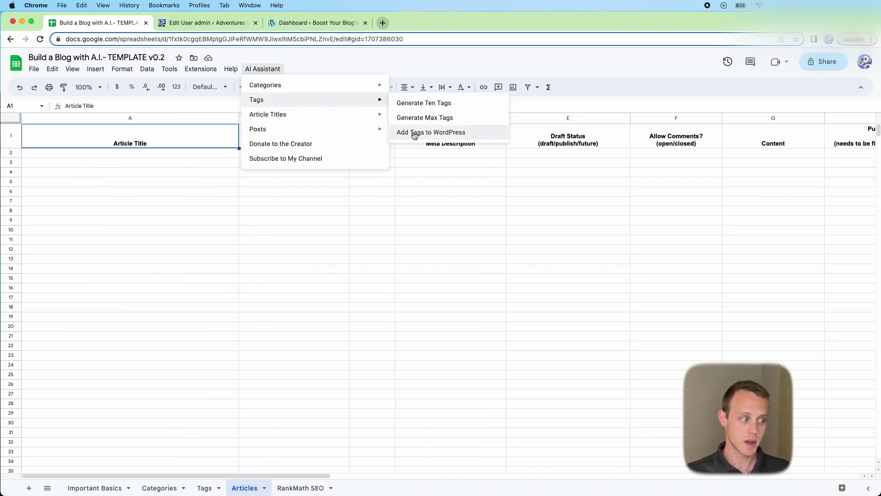
mouse_move(364, 118)
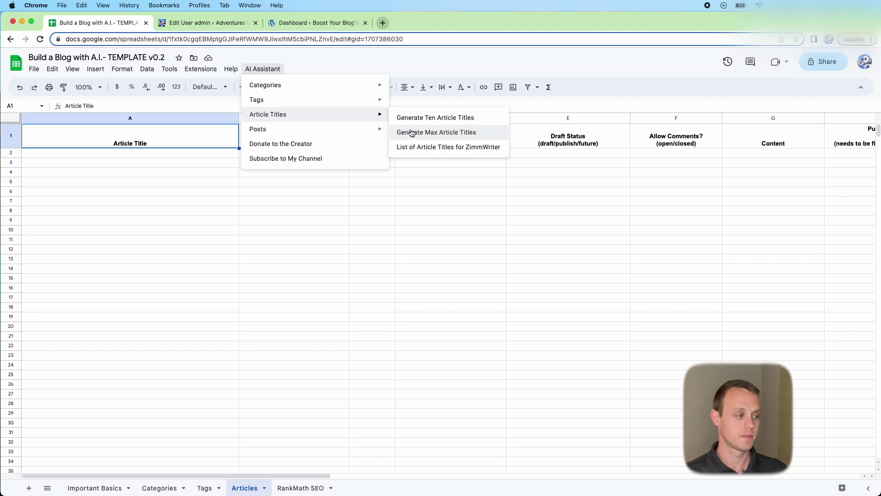
- Generate the maximum article titles, filling Articles with titles, subtopics and categories
left_click(411, 132)
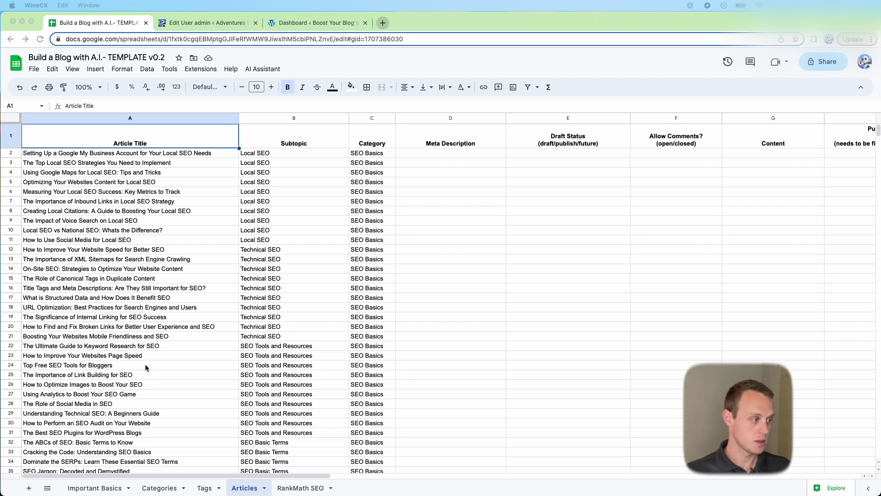
- Show all article titles as CSV via List of Article Titles for ZimmWriter
left_click(257, 68)
left_click(261, 70)
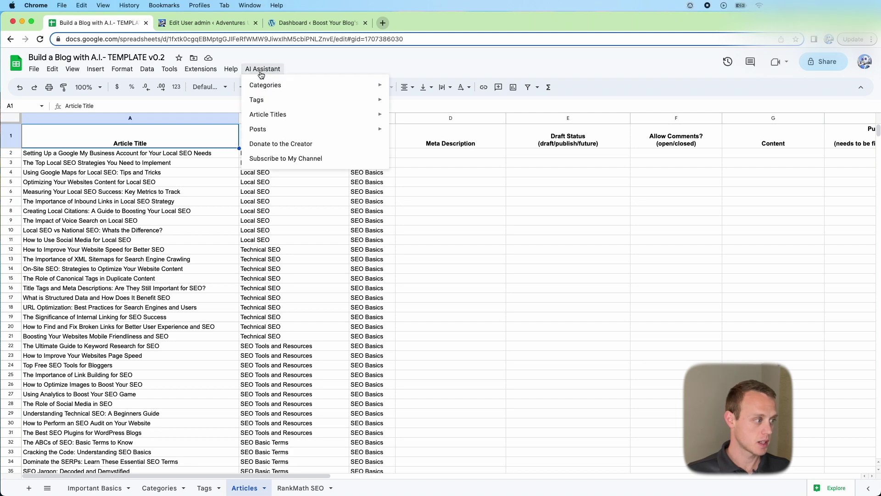
mouse_move(275, 115)
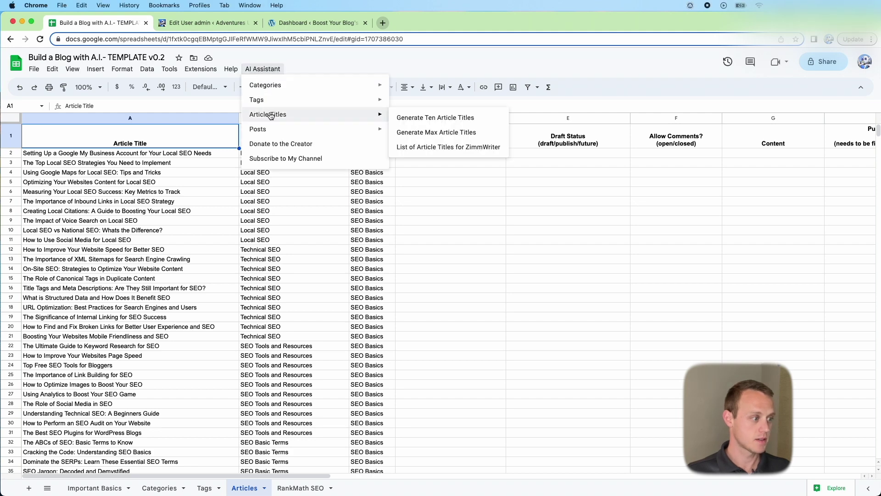
left_click(425, 146)
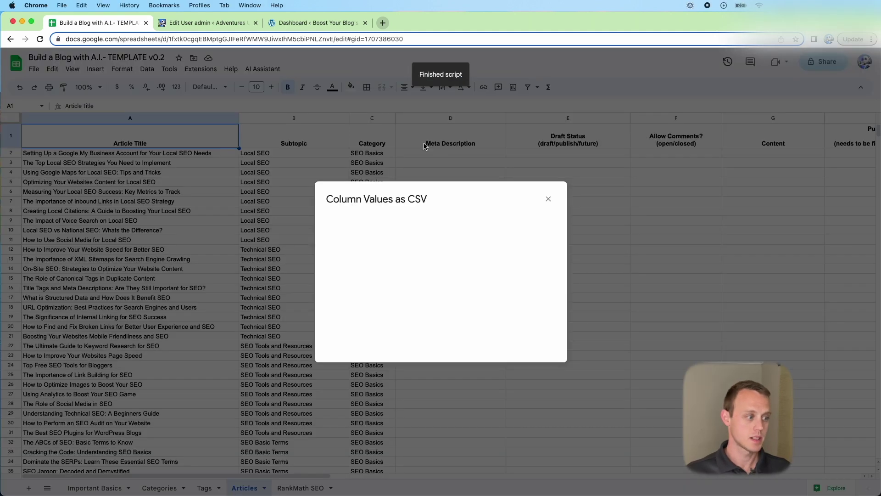
- Copy the comma-separated article titles and place the ZimmWriter menu beside the dialog
left_click_drag(330, 221, 500, 402)
right_click(464, 320)
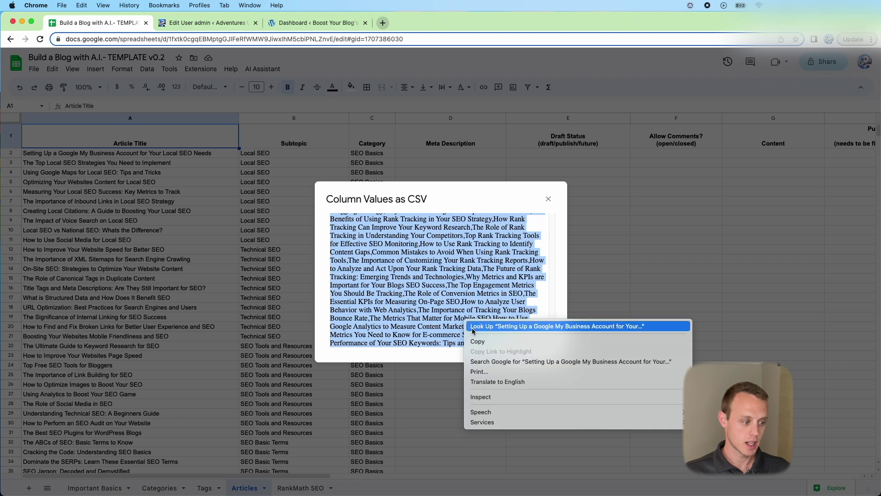
left_click(484, 341)
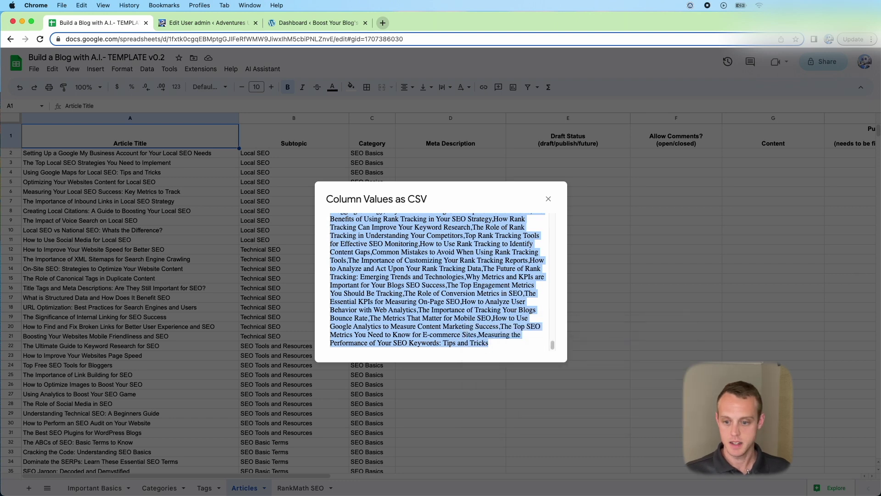
left_click_drag(880, 82, 544, 106)
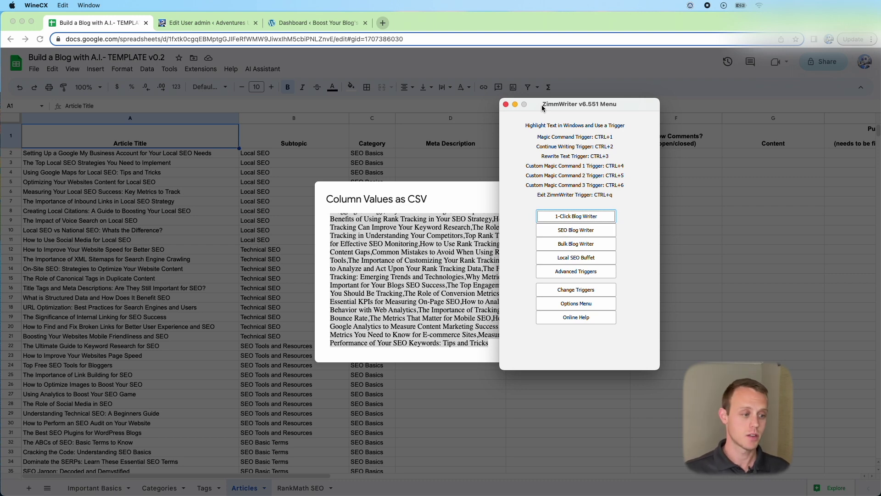
- Paste the article titles into ZimmWriter's Bulk Blog Writer and turn on Automatic Keywords
left_click(575, 245)
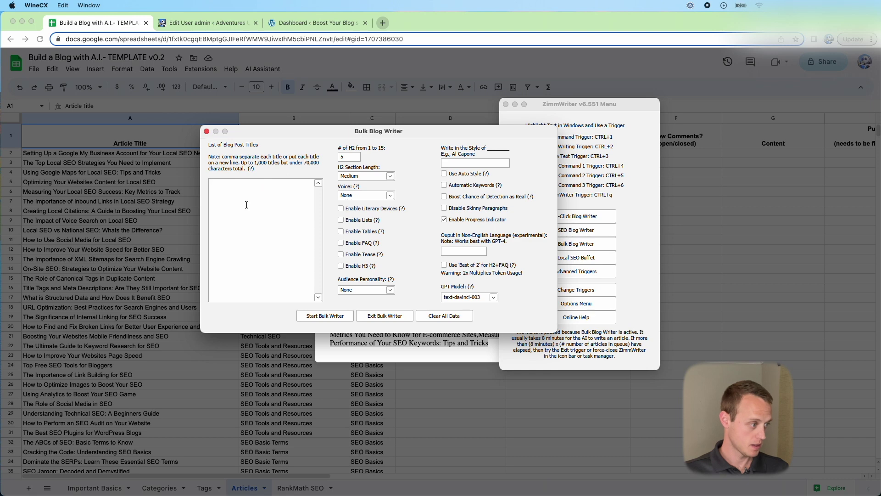
key("super+v")
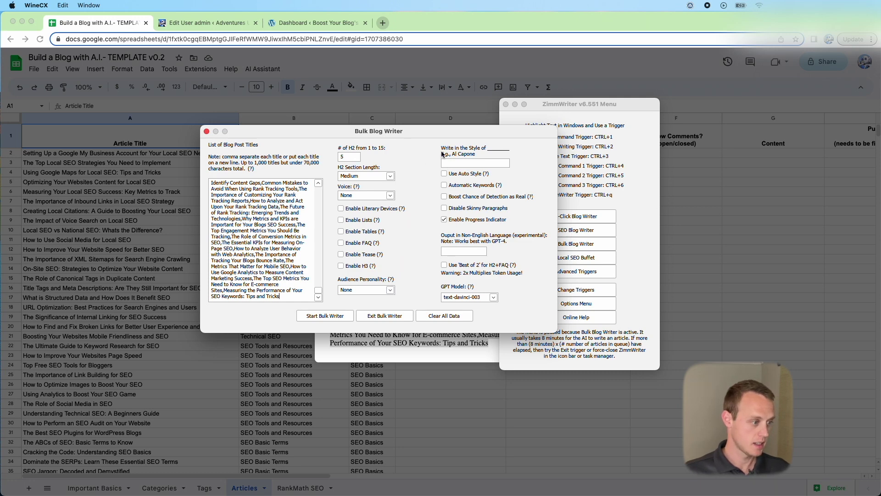
left_click(444, 185)
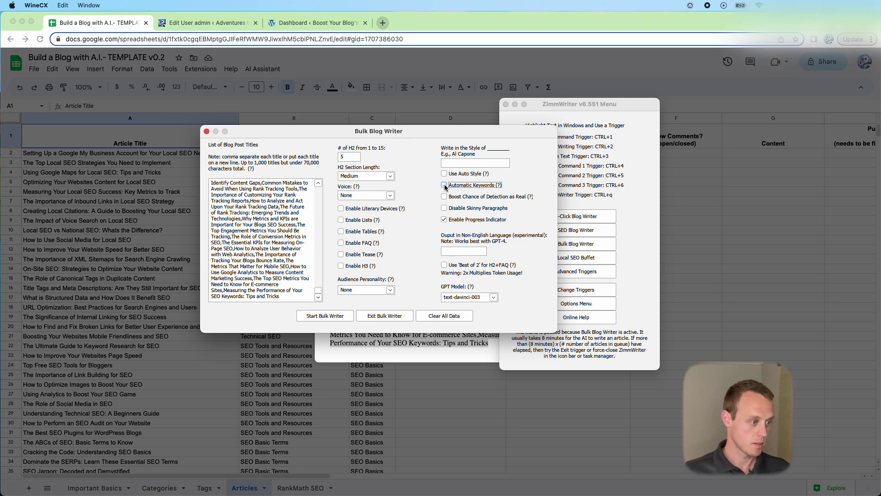
left_click(444, 218)
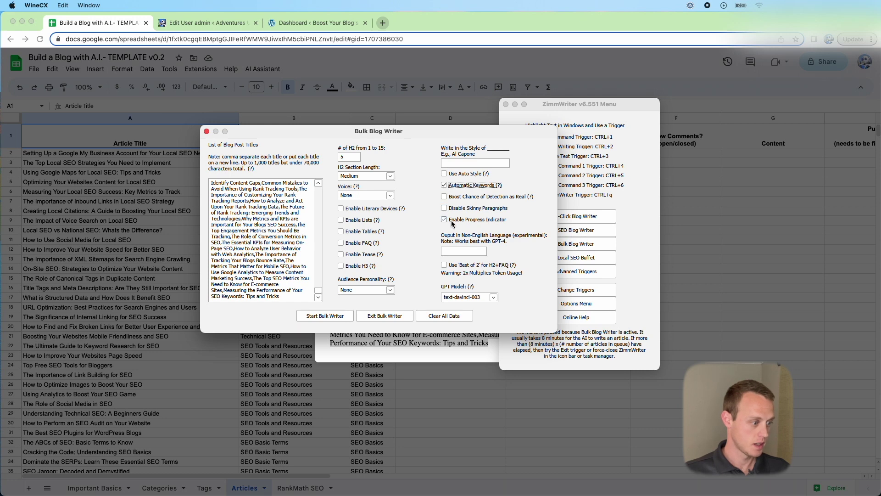
- Choose gpt-3.5-turbo as the GPT model and launch the bulk writing run
left_click(494, 298)
left_click(475, 318)
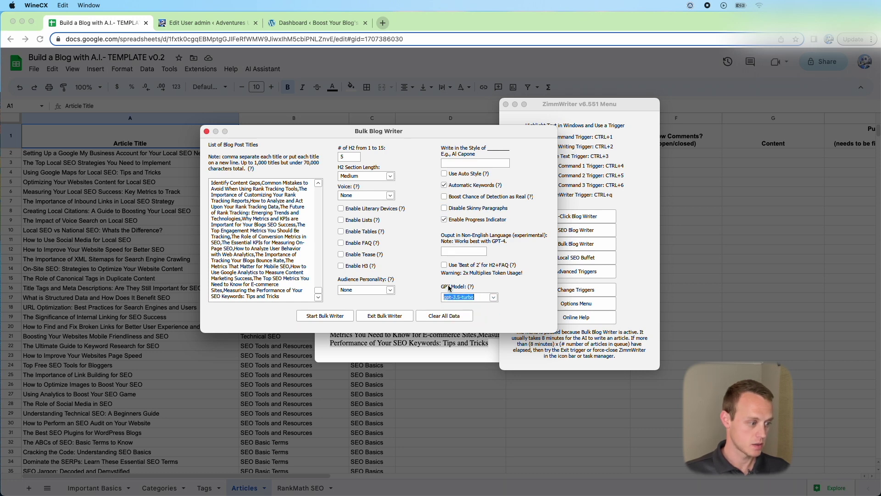
left_click(341, 315)
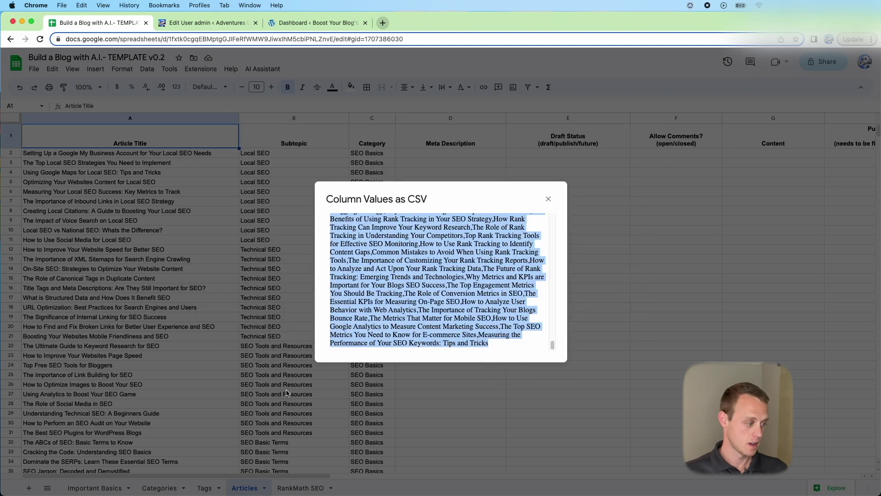
- Close the CSV titles dialog and find the Zimmwriter articles folder ID in B19 on Important Basics
left_click(340, 315)
left_click(548, 198)
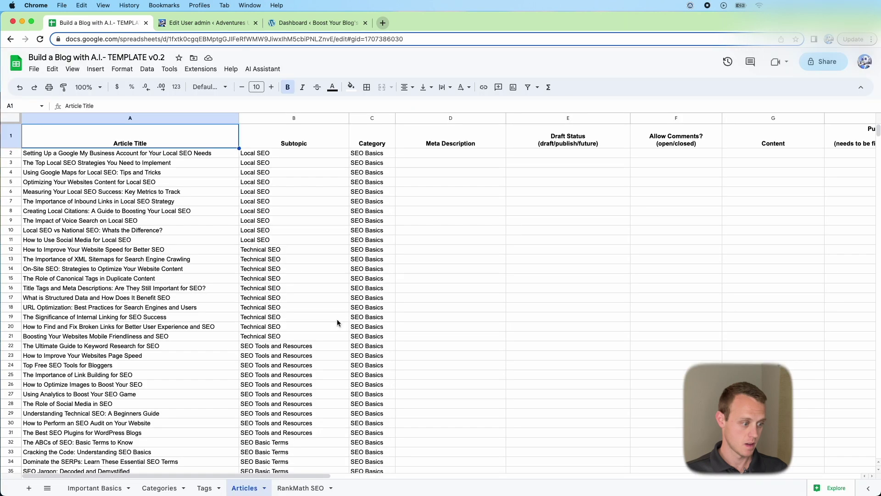
left_click(95, 487)
left_click_drag(255, 303, 339, 296)
left_click(342, 302)
left_click(354, 312)
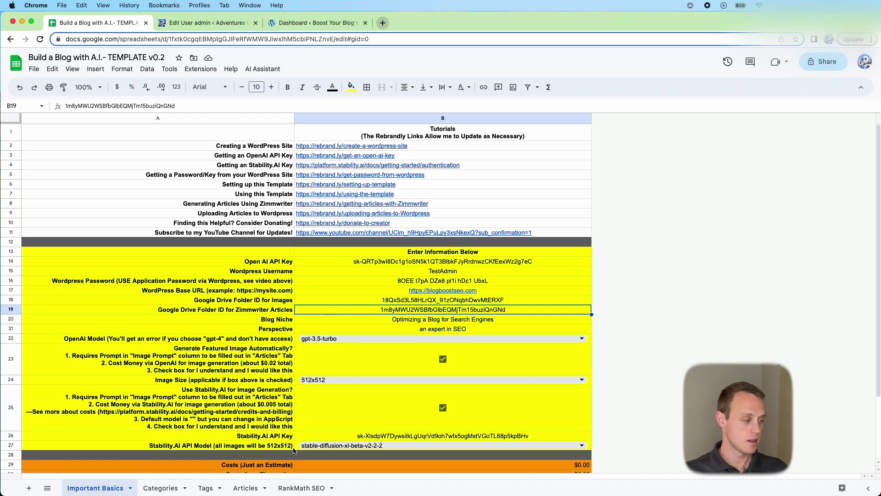
- Bring up the Articles for Zimmwriter Drive folder and scroll through the generated .txt article files
left_click(252, 490)
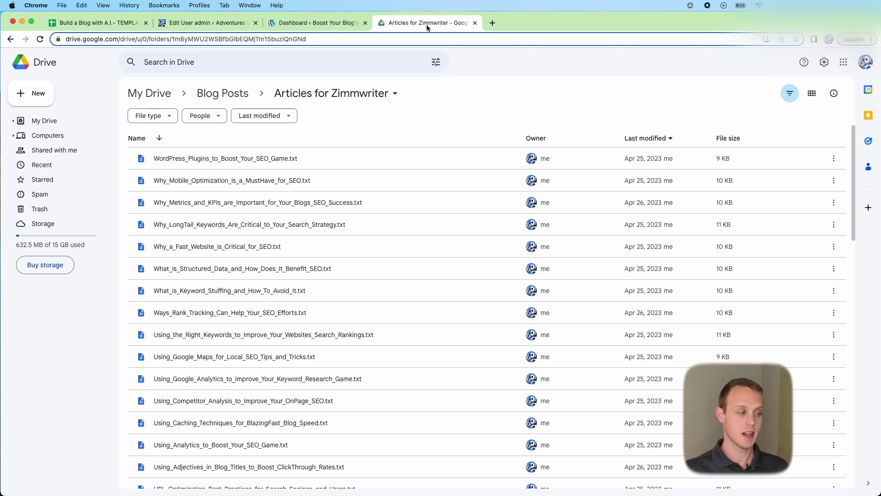
scroll(364, 226, "down", 2)
scroll(363, 226, "up", 2)
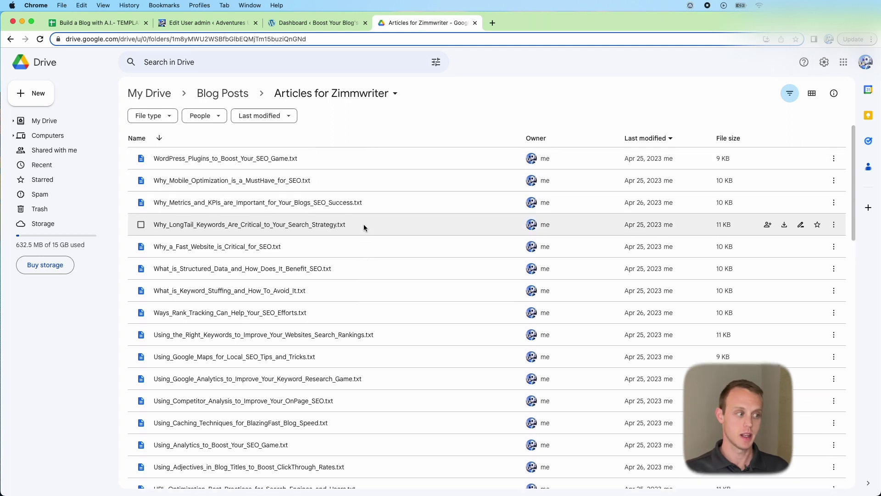
- Clear row 2's title, subtopic and category in A2:C2, then undo to restore them
left_click(97, 23)
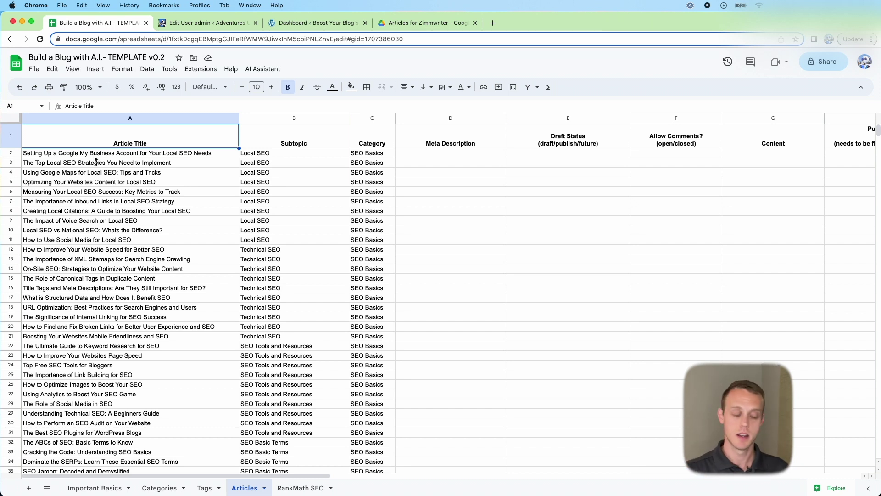
left_click_drag(94, 155, 390, 153)
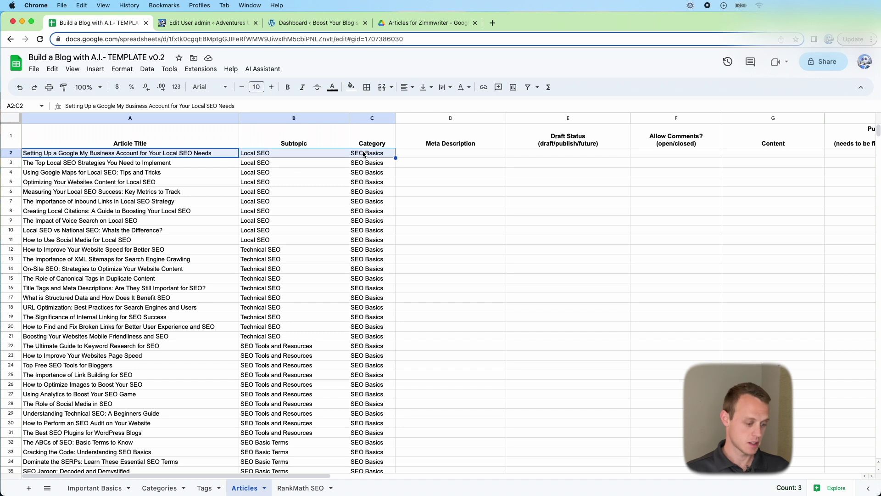
key("Delete")
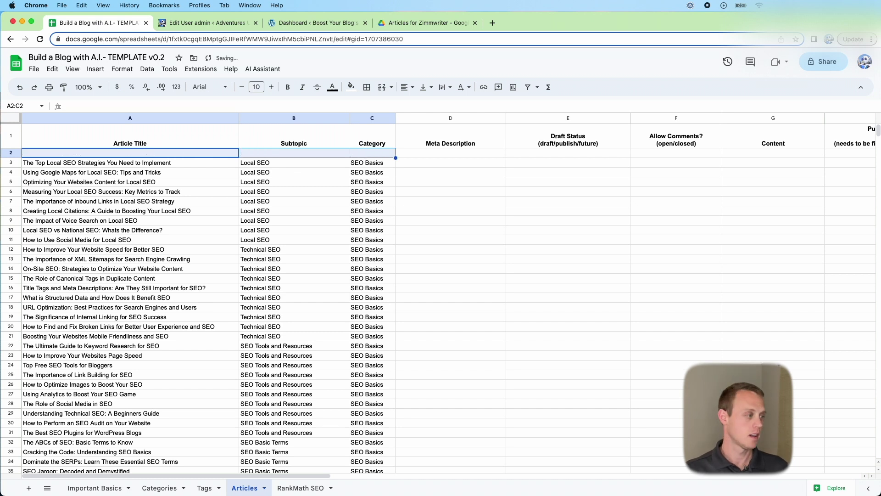
left_click(176, 232)
key("super+z")
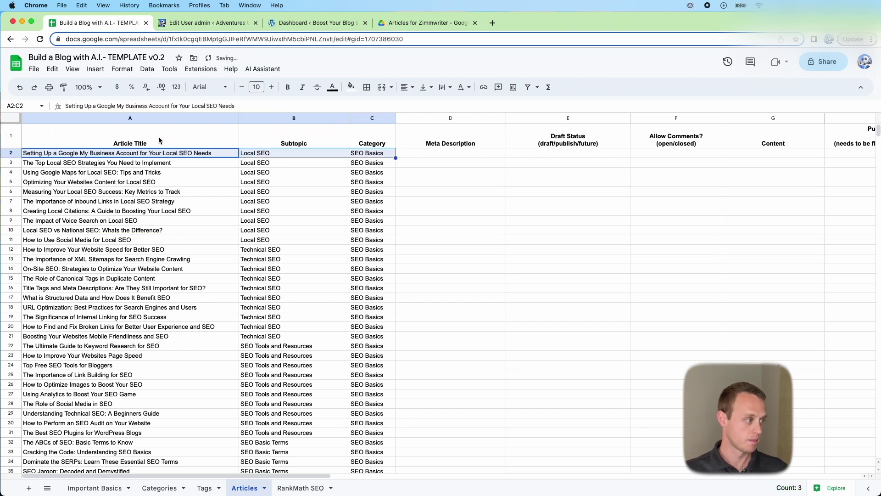
- Select the Article Title header in A1 and bring up the AI Assistant Posts commands
left_click(159, 137)
left_click(269, 70)
mouse_move(282, 136)
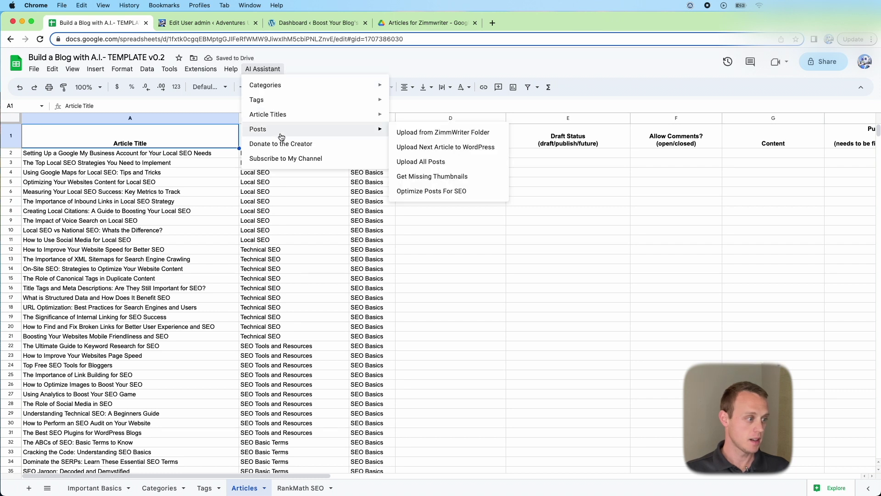
- Import the ZimmWriter articles' descriptions and content with Upload from ZimmWriter Folder
left_click(427, 137)
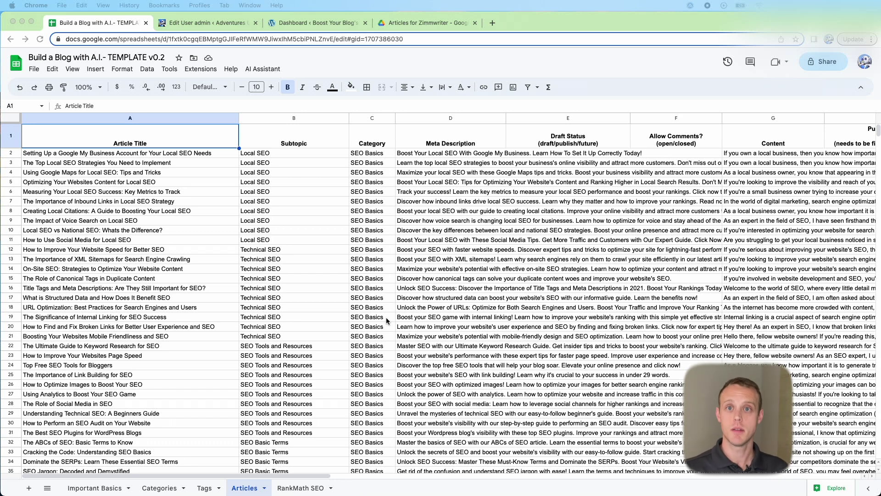
left_click(265, 70)
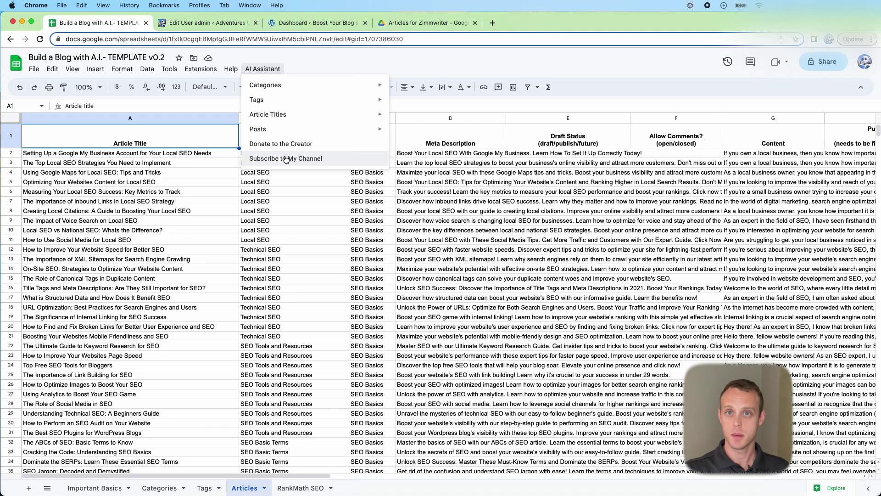
mouse_move(290, 133)
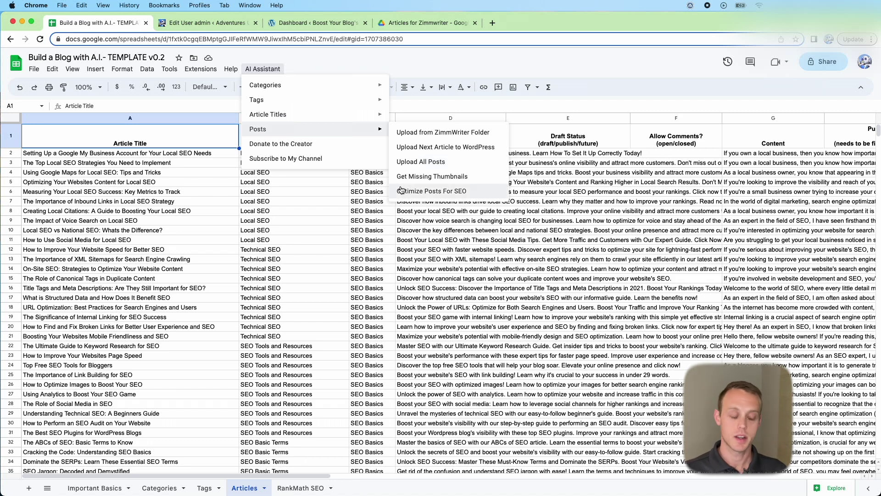
- Enter draft as row 2's Draft Status and publish as row 3's
left_click(196, 242)
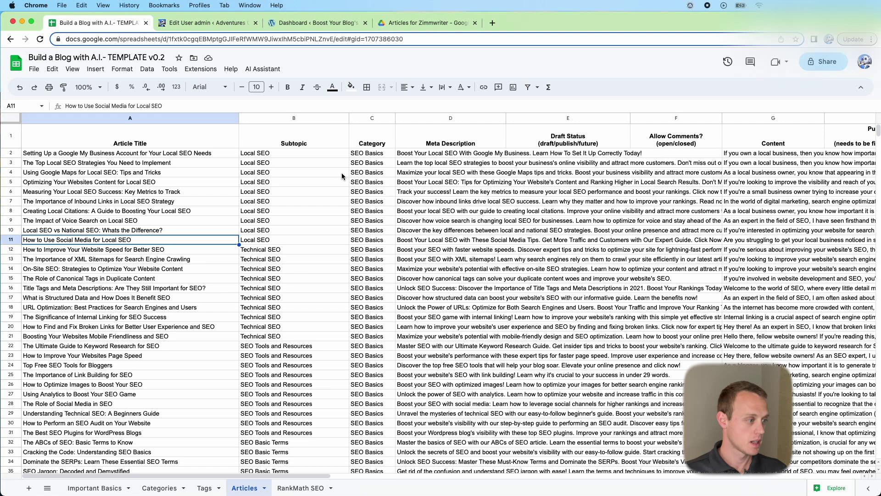
left_click(449, 156)
left_click(543, 158)
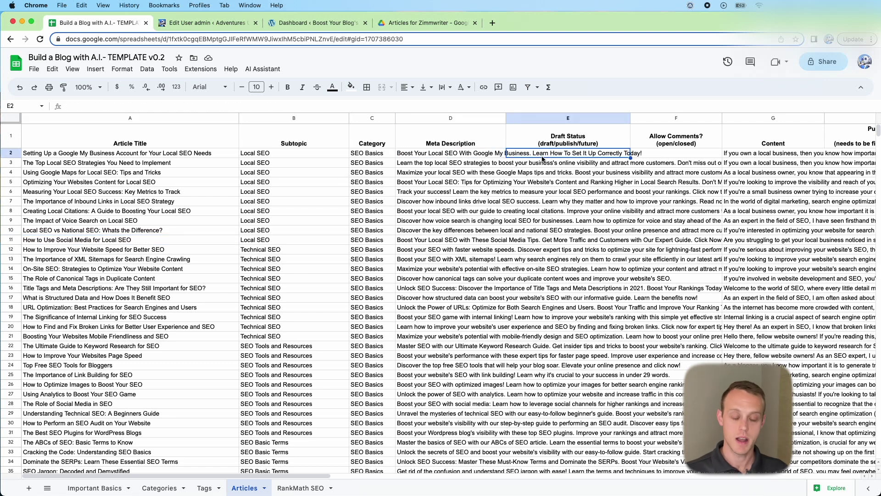
type("draft")
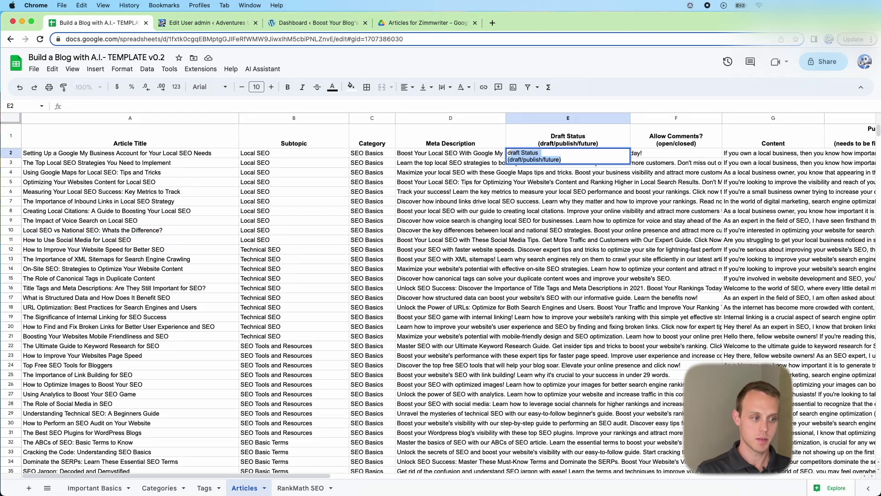
key("BackSpace")
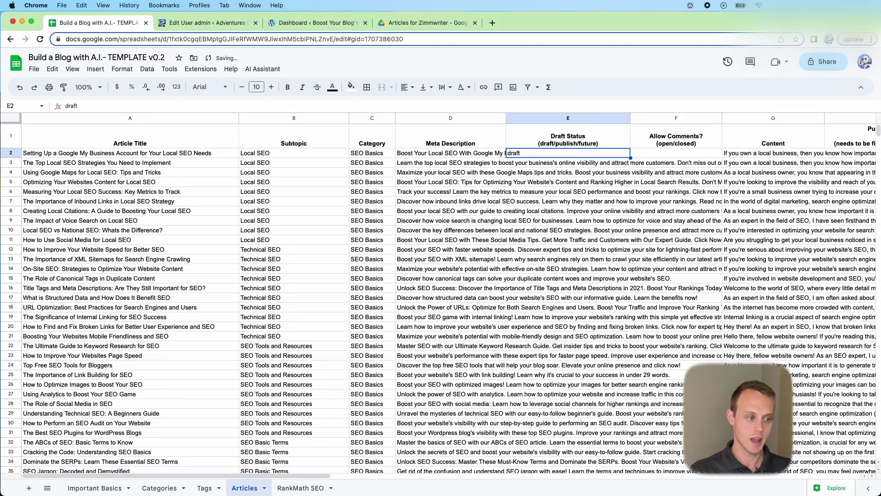
key("Return")
type("publish")
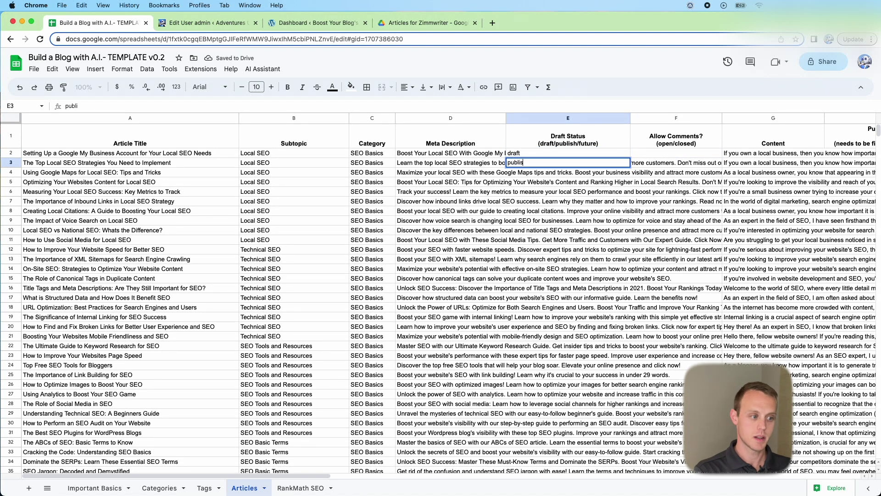
key("Tab")
key("Return")
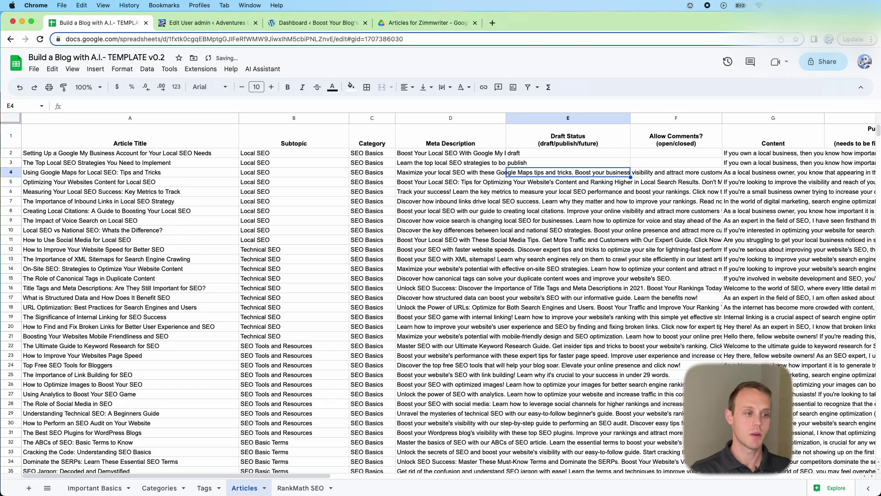
- Set row 4's status to future, scheduled for 5/1/2023
type("future")
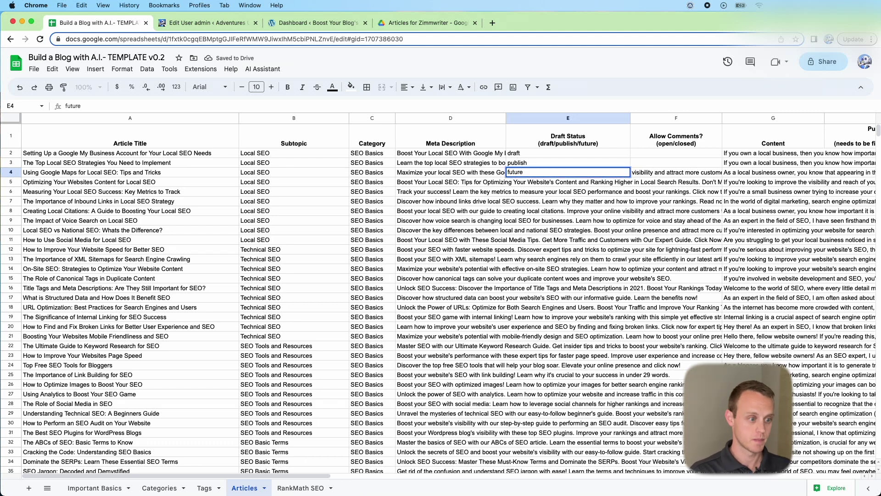
key("Return")
key("Up")
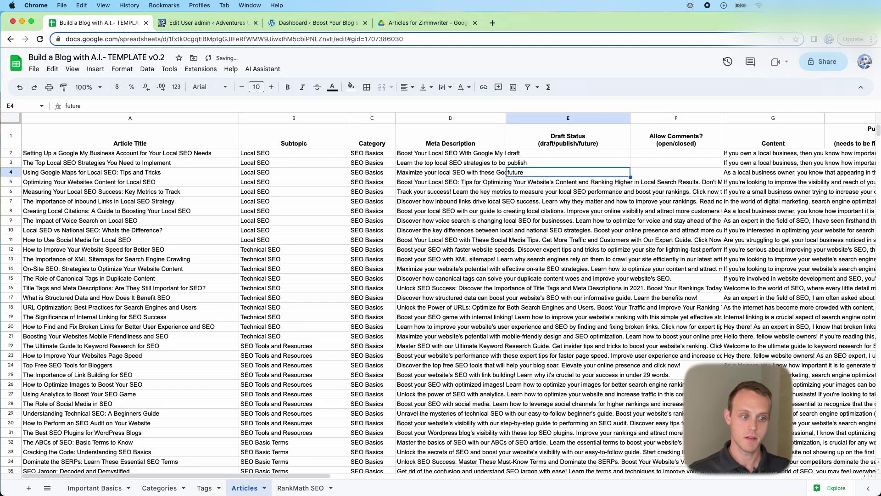
key("Right")
key("Right")
key("Right")
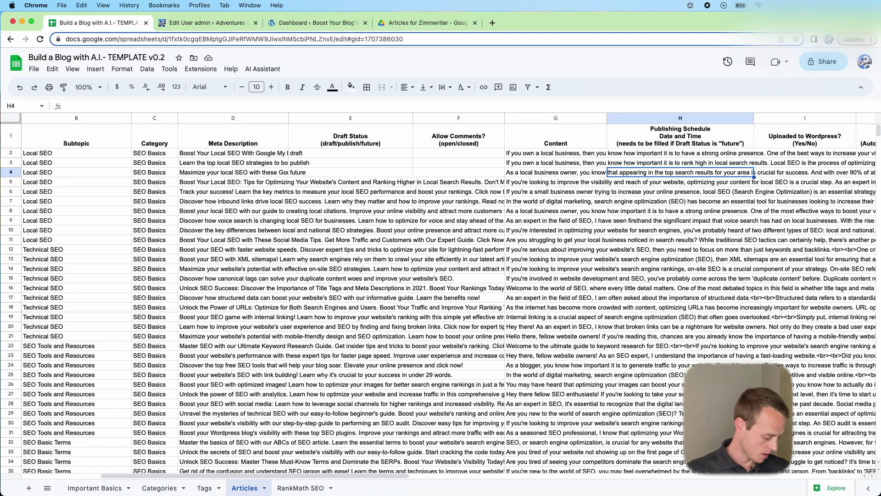
type("5/1")
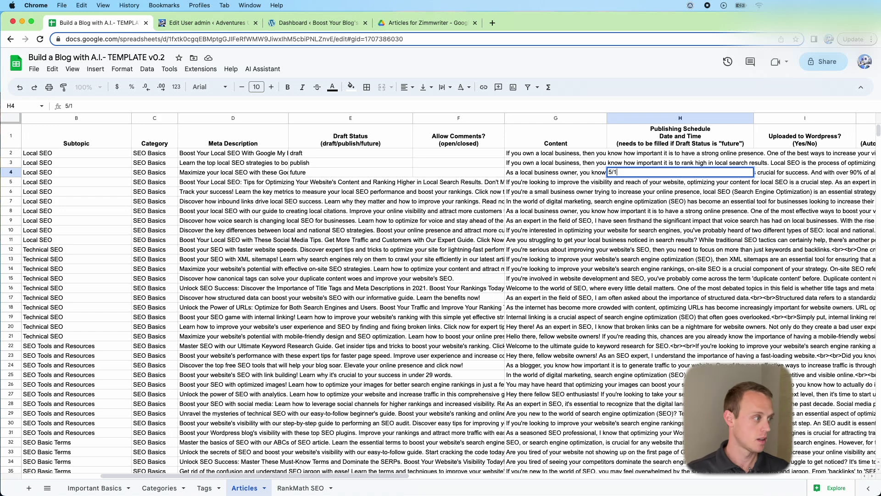
key("BackSpace")
type("1/2023")
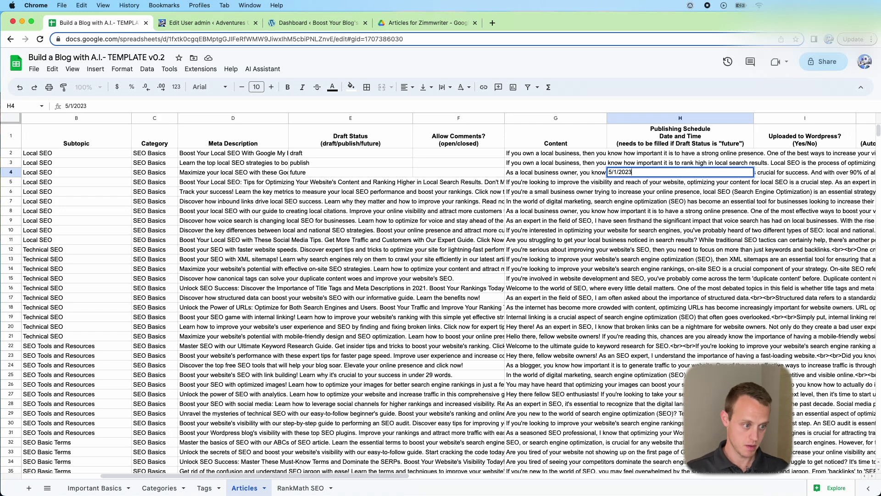
key("Return")
left_click(680, 172)
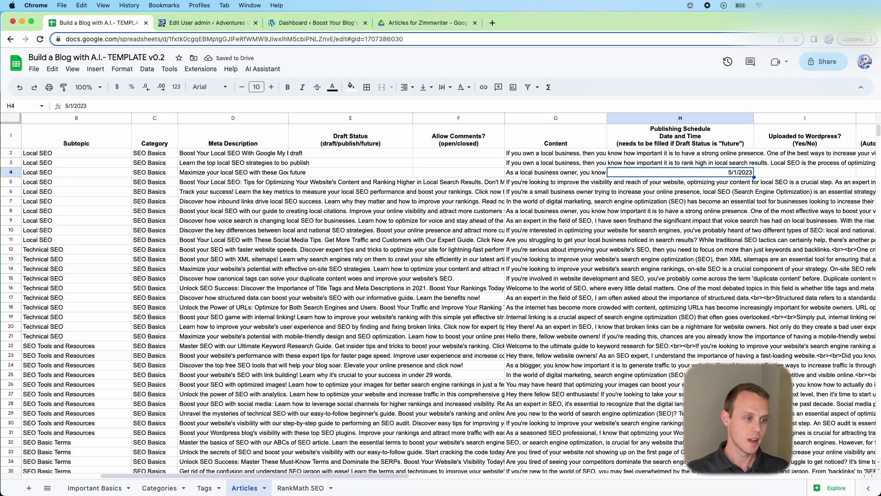
- Set row 4's Allow Comments to closed
left_click(459, 172)
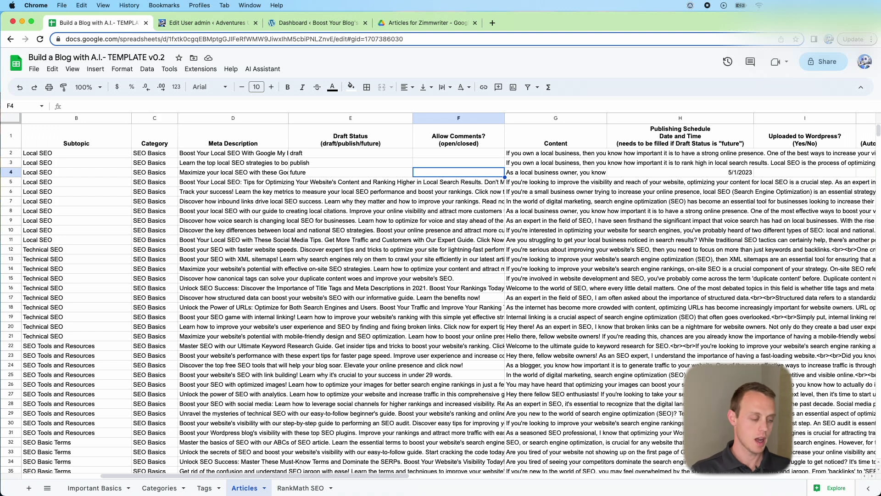
type("open")
key("Tab")
key("shift+Tab")
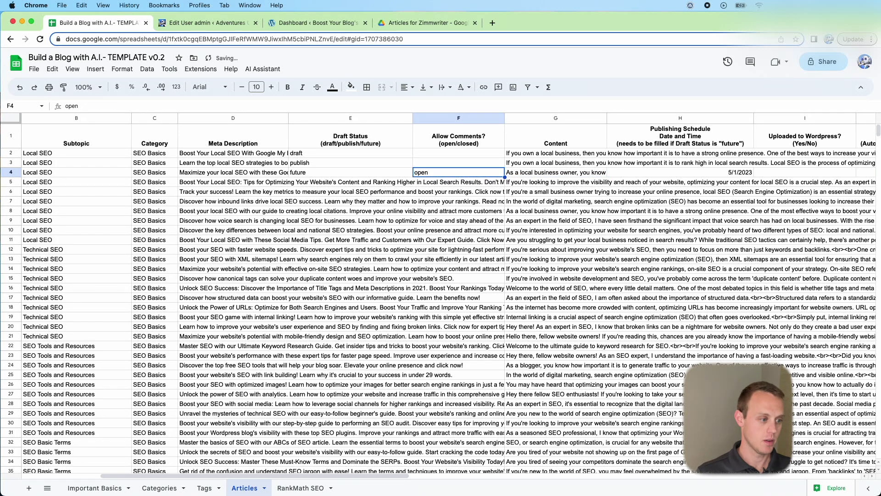
type("closed")
key("Tab")
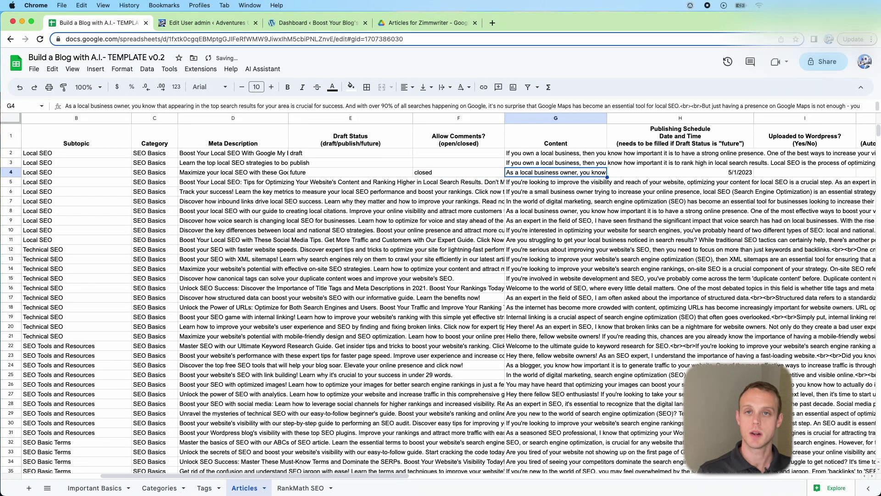
- Change row 2 to publish with closed comments, then close the WordPress Edit User tab
key("Left")
key("Left")
key("Up")
key("Up")
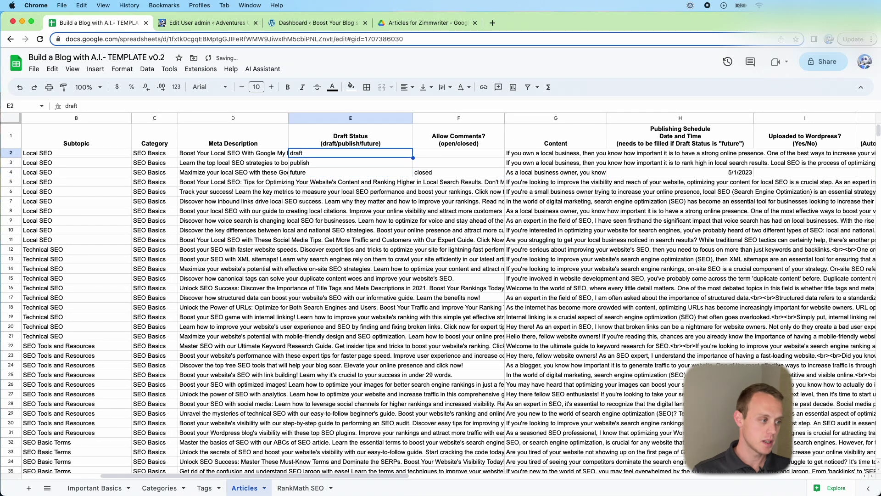
type("publish")
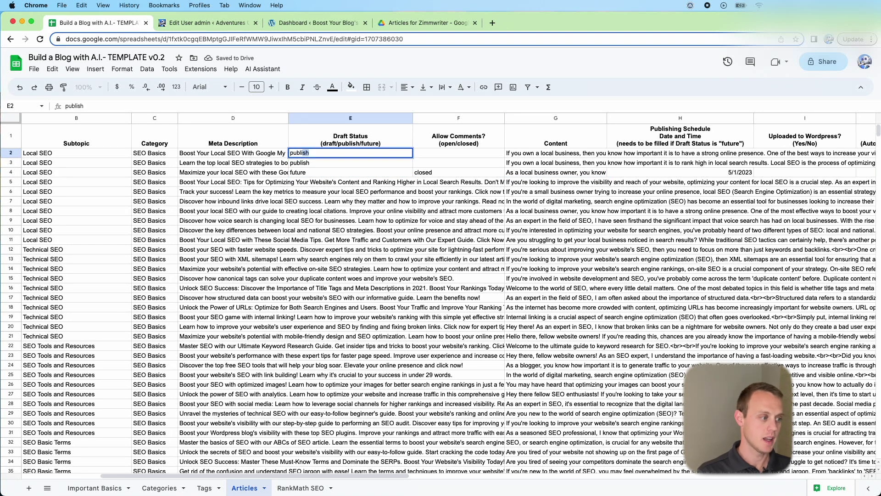
key("Tab")
type("closed")
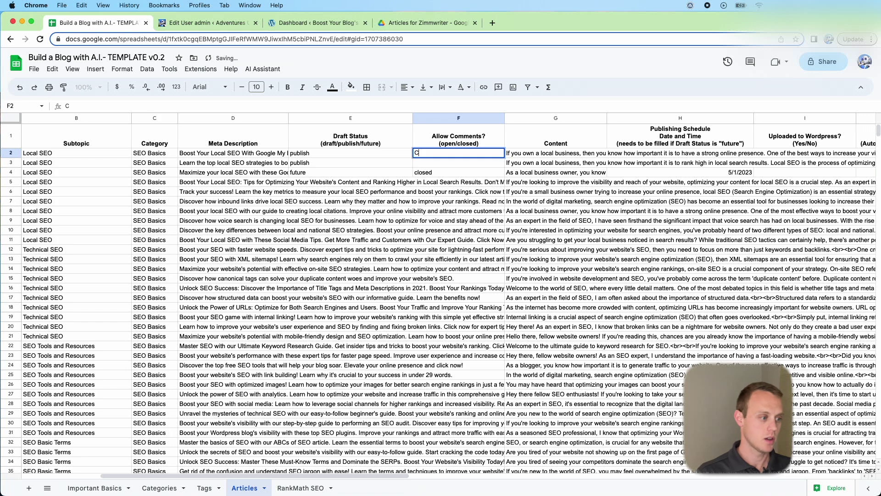
left_click(350, 153)
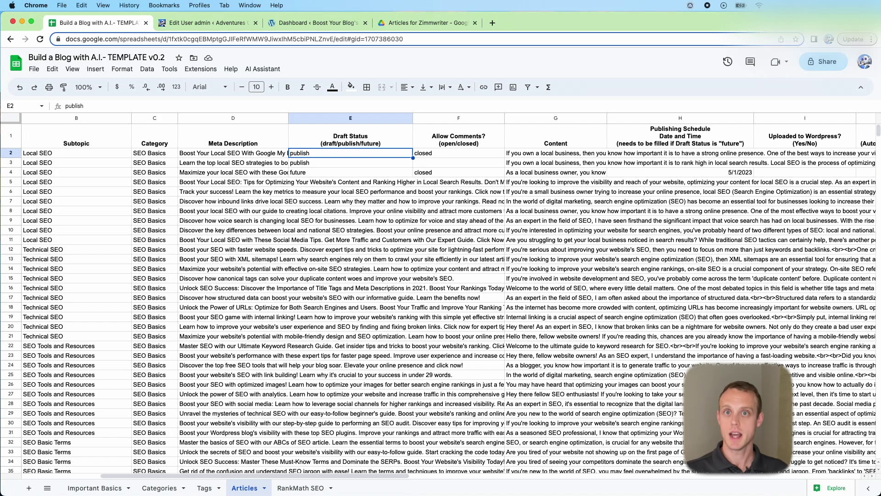
key("super+Home")
left_click(255, 23)
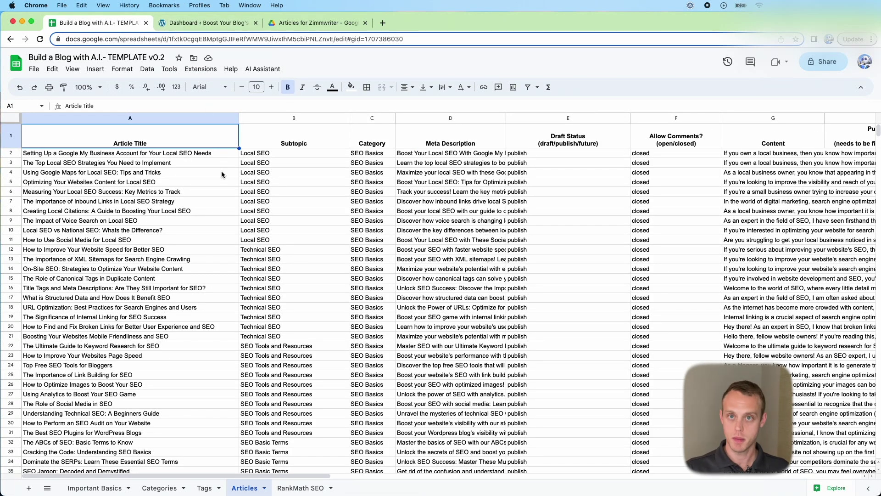
- Review row 2's generated post ID, post URL and featured image URL
left_click(294, 155)
key("Right")
key("Right")
key("Right")
key("Right")
key("Right")
key("Right")
key("Right")
key("Right")
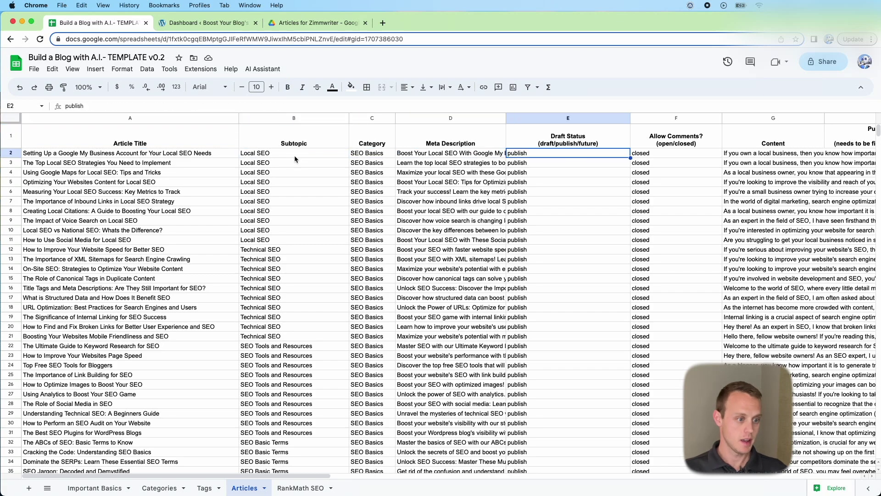
key("Right")
key("Right")
key("Right")
key("Right")
key("Right")
key("Right")
key("Right")
key("Right")
key("Right")
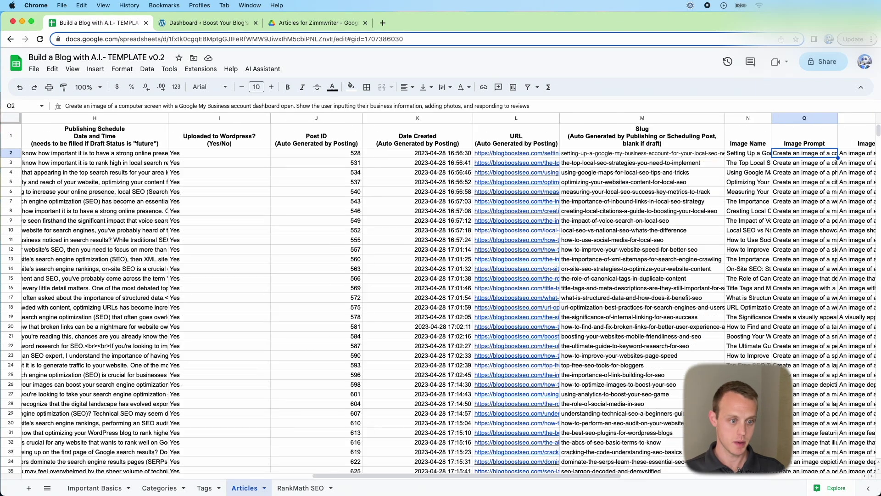
key("Right")
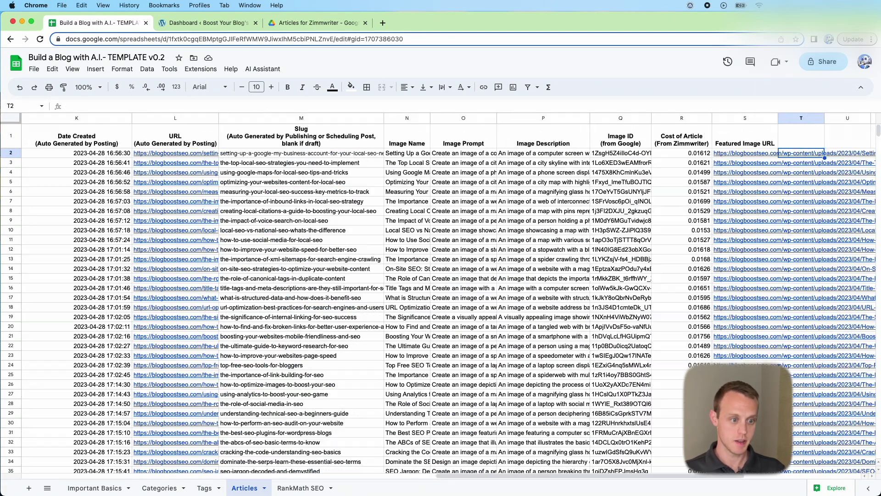
left_click(762, 154)
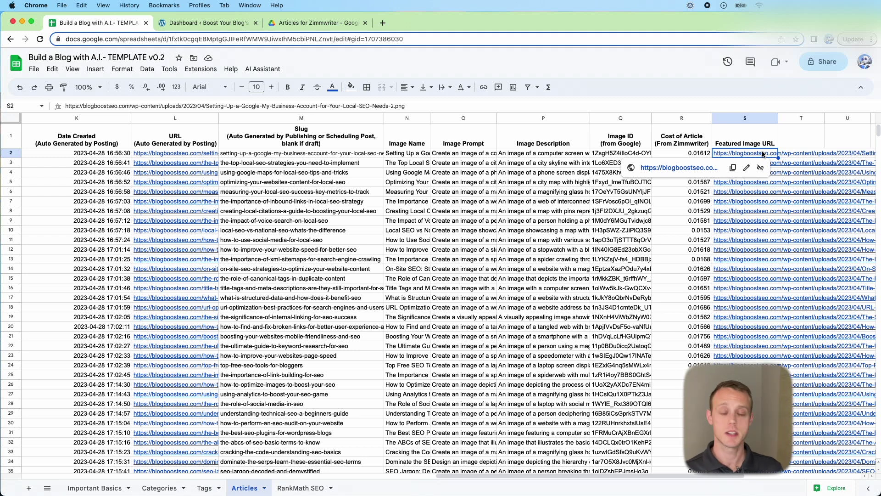
- Check the AI Assistant Posts commands, then move to the WordPress admin dashboard
left_click(265, 69)
mouse_move(283, 132)
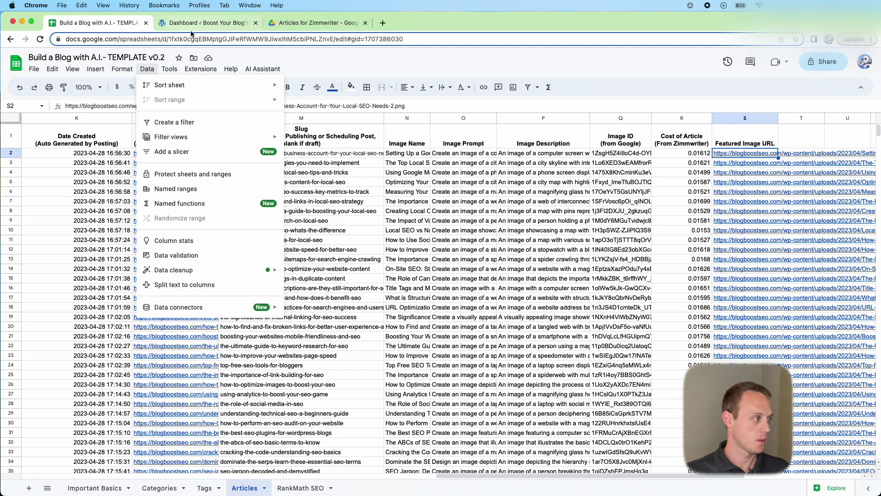
left_click(202, 23)
mouse_move(60, 57)
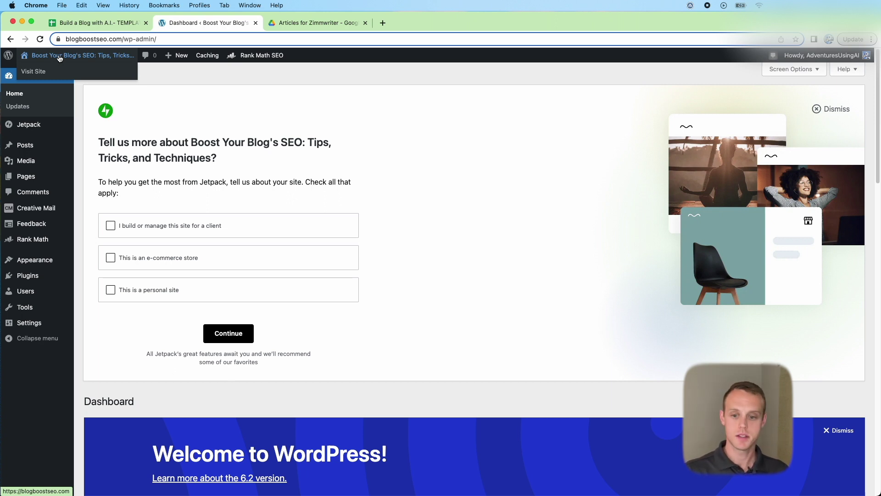
- Visit the live blog, scroll its post grid to check featured images, then go back
left_click(92, 73)
scroll(273, 218, "down", 5)
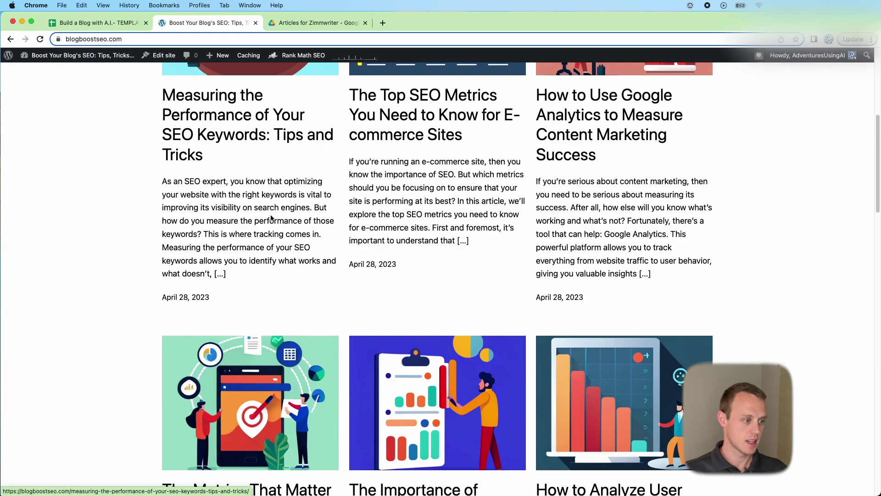
scroll(271, 217, "down", 10)
scroll(270, 215, "up", 12)
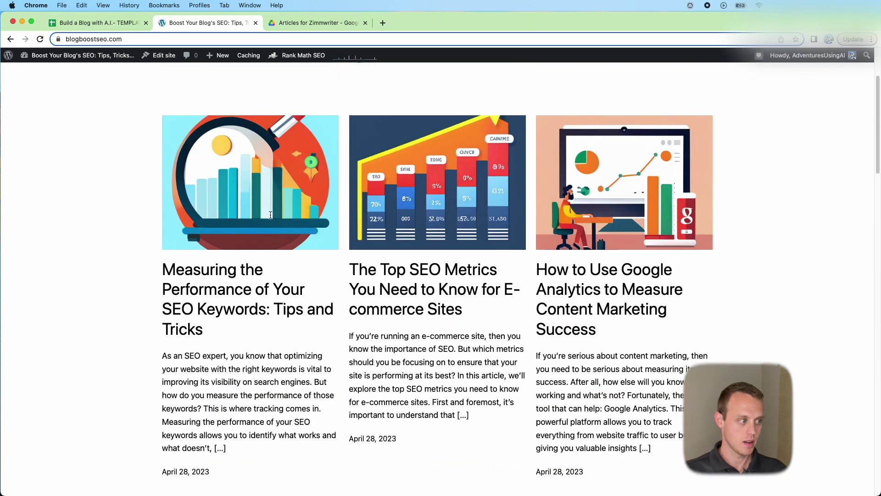
scroll(270, 214, "up", 3)
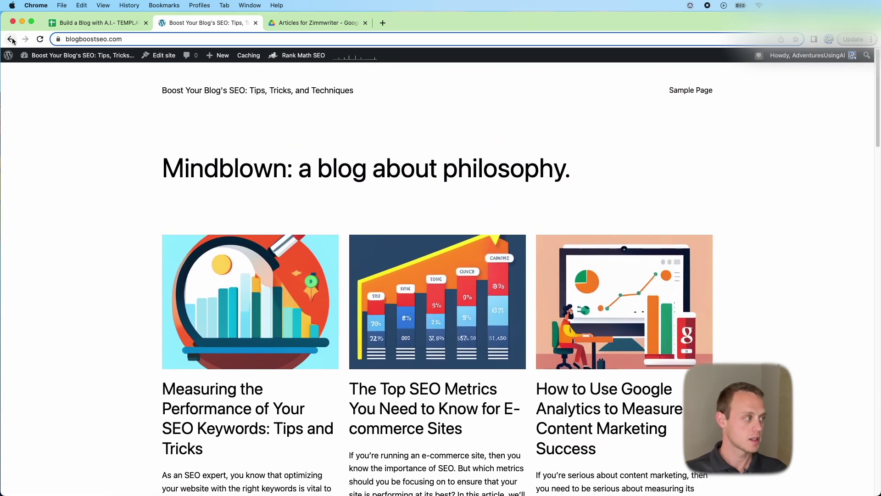
left_click(11, 40)
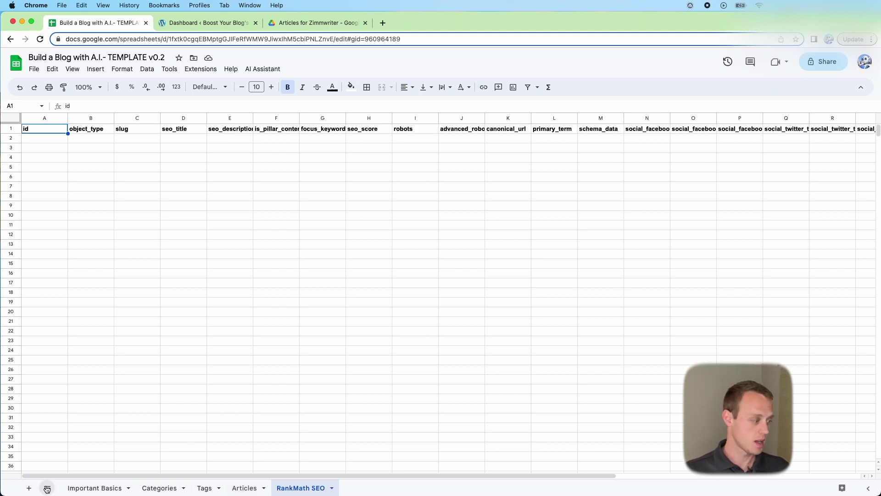
- Scroll down Important Basics and select the $5.27 Total Estimated Cost in B31
scroll(177, 395, "down", 2)
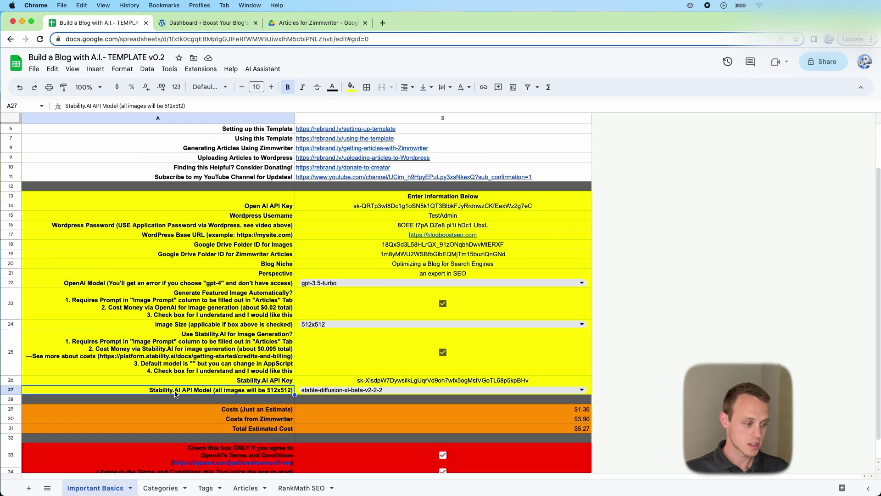
left_click(481, 428)
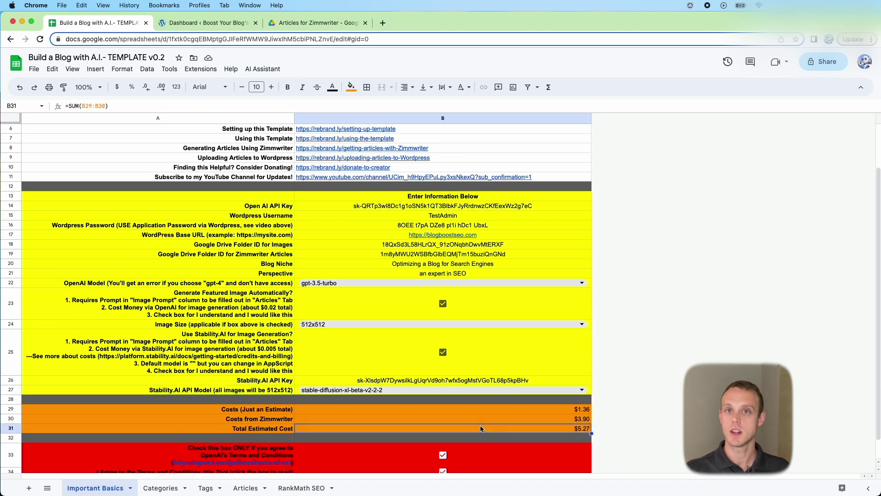